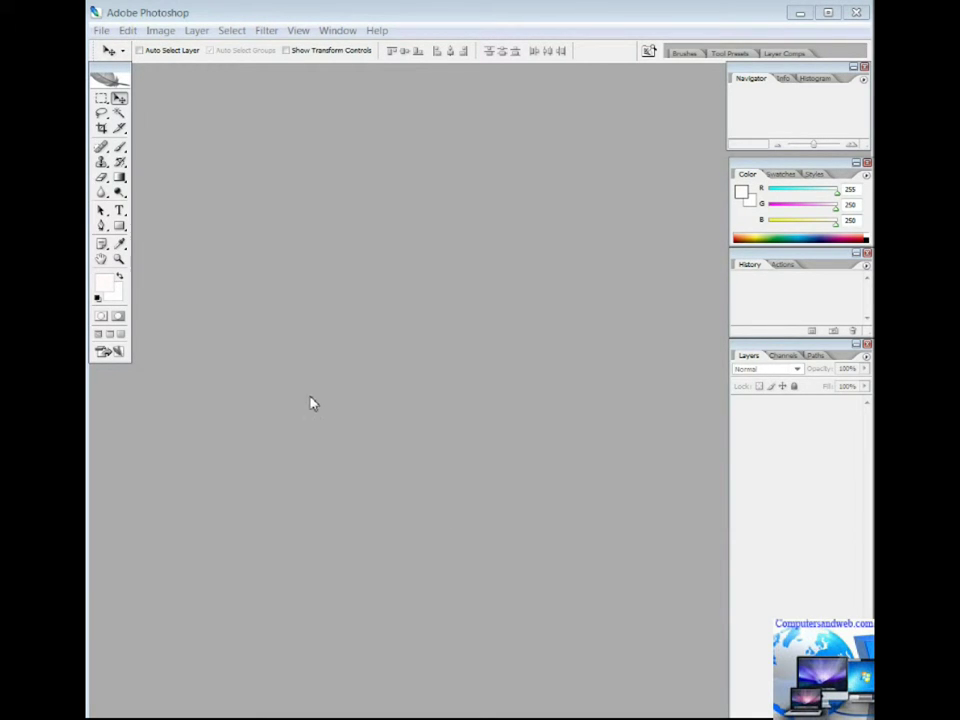
# Open Azul2.jpg from the Nature Gallery folder at 100%.
pyautogui.click(102, 31)
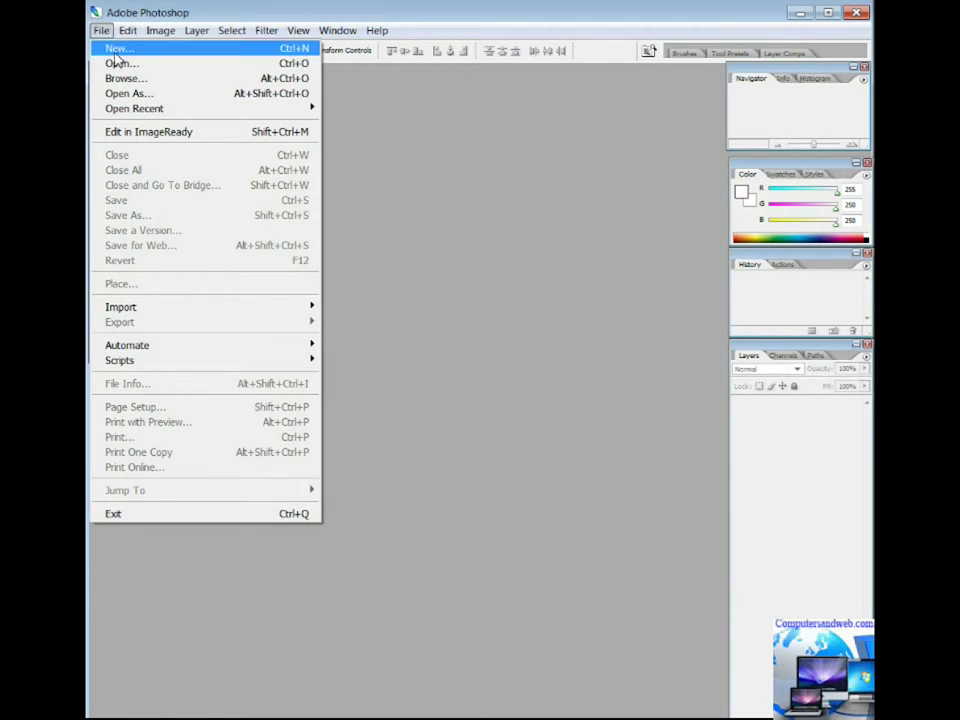
pyautogui.click(121, 65)
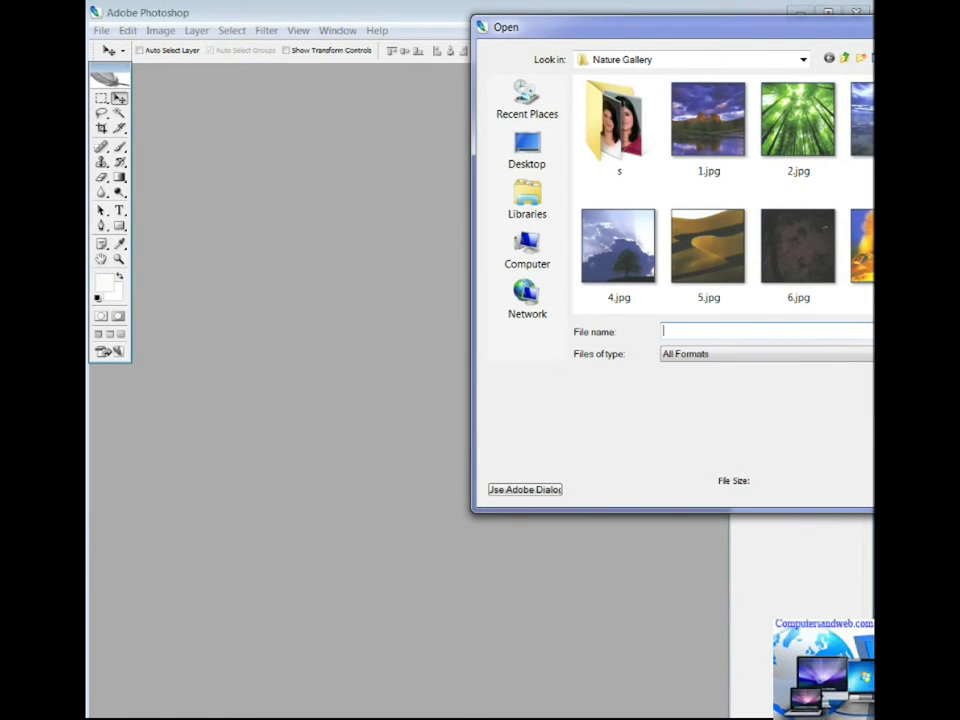
pyautogui.scroll(-3, 720, 200)
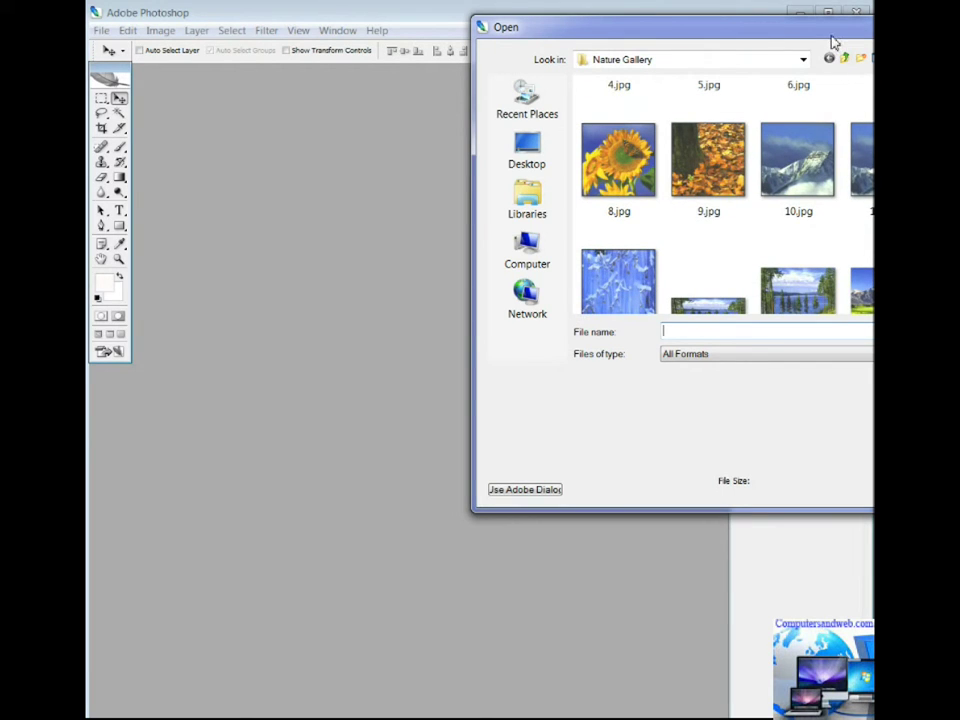
pyautogui.moveTo(832, 40); pyautogui.dragTo(643, 62)
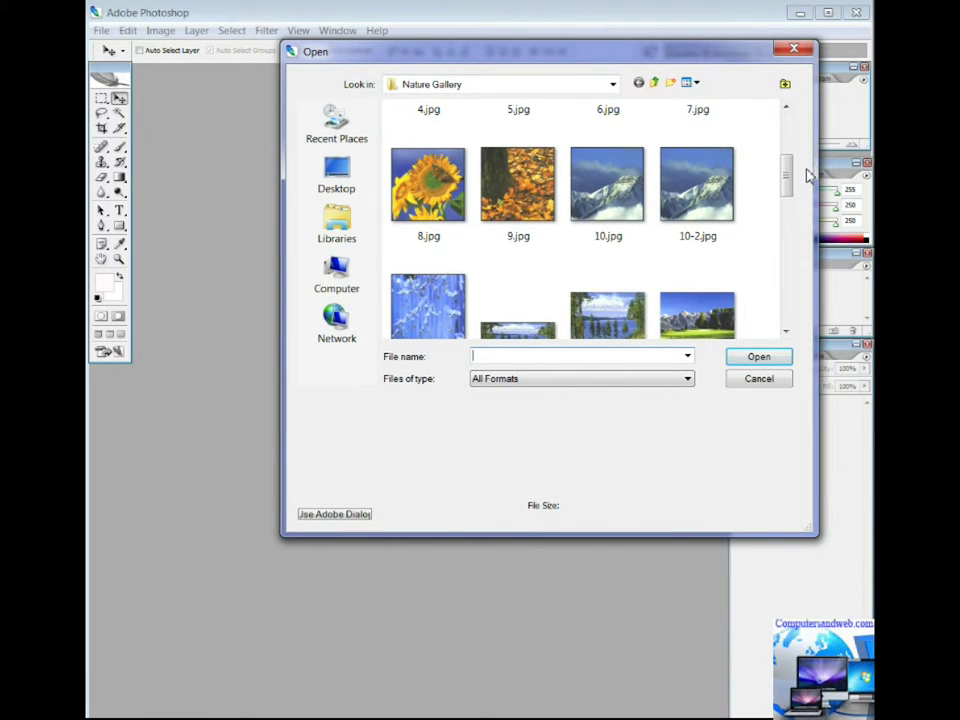
pyautogui.moveTo(789, 178); pyautogui.dragTo(806, 233)
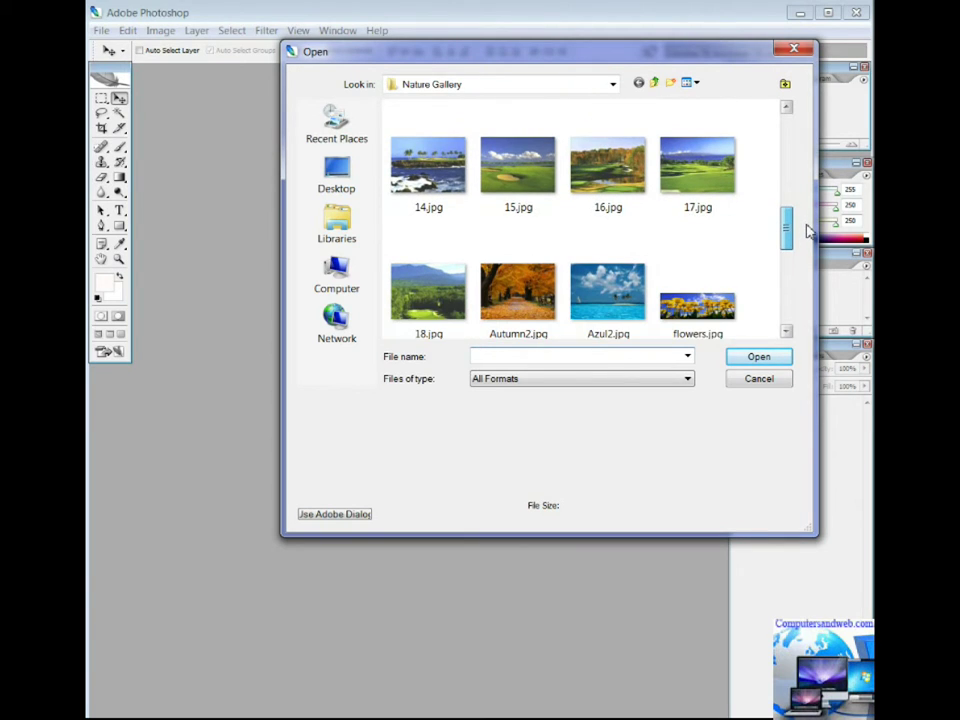
pyautogui.doubleClick(616, 302)
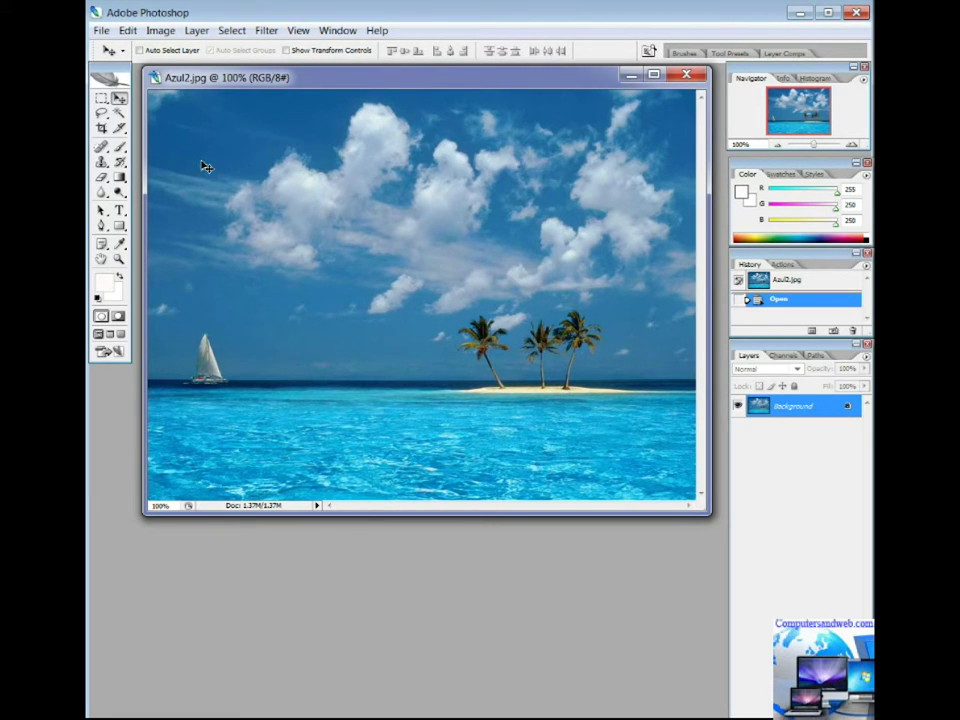
# Draw an elliptical marquee around the three-palm island with the Elliptical Marquee Tool.
pyautogui.click(101, 98)
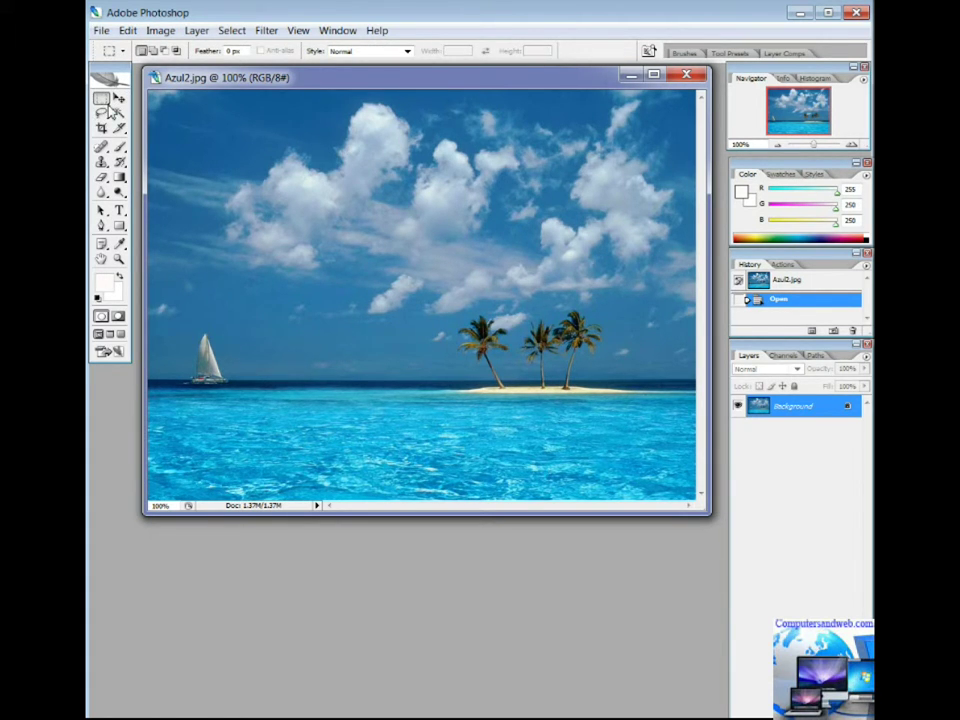
pyautogui.click(107, 104)
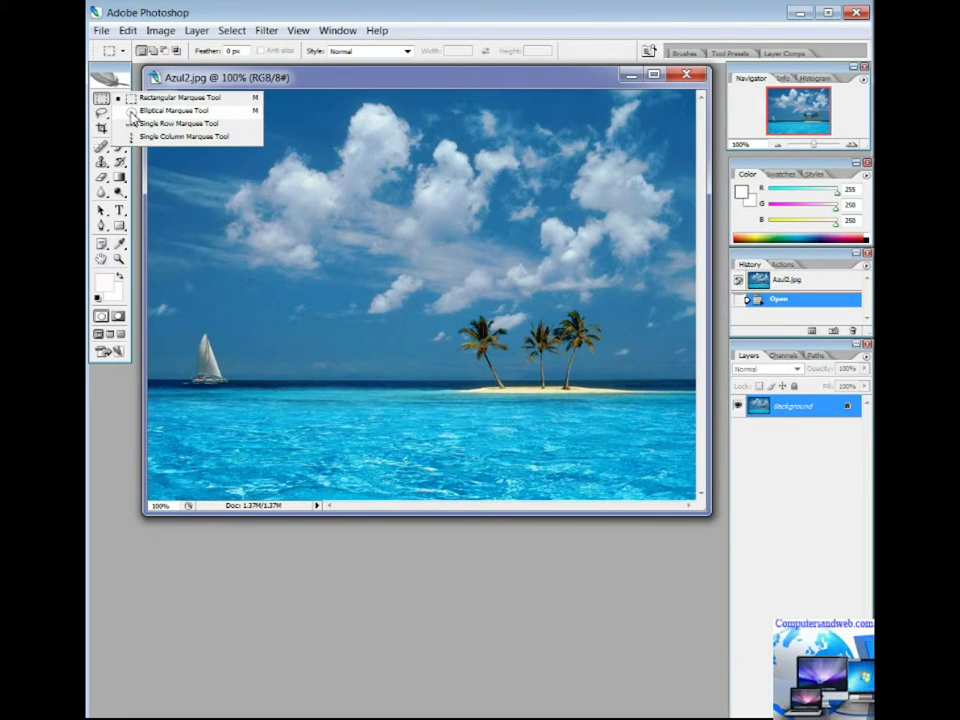
pyautogui.click(145, 111)
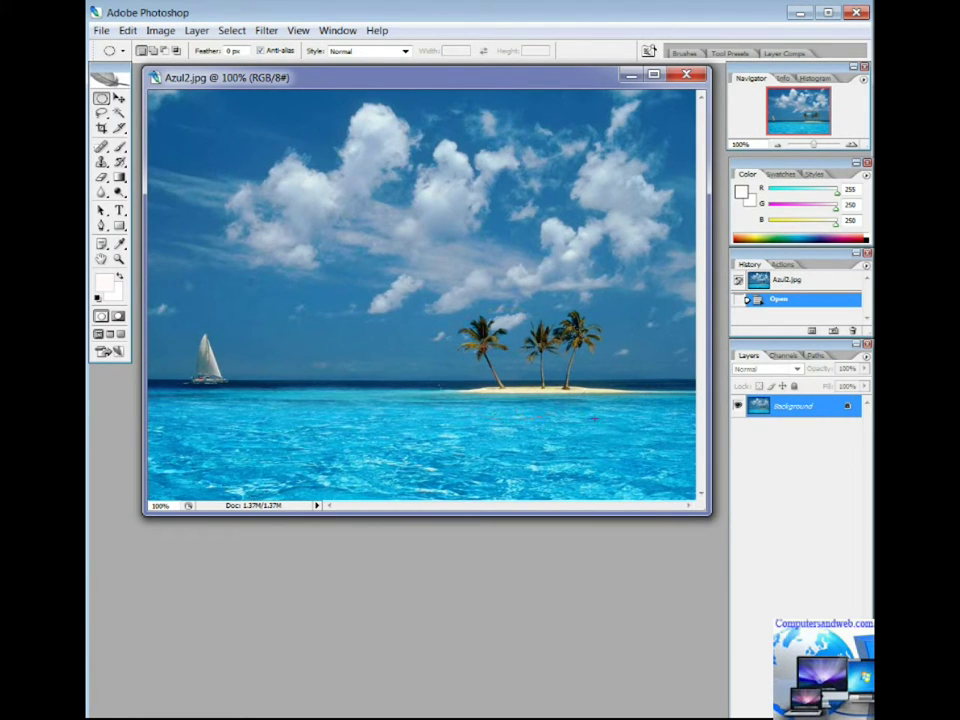
pyautogui.moveTo(630, 446); pyautogui.dragTo(629, 445)
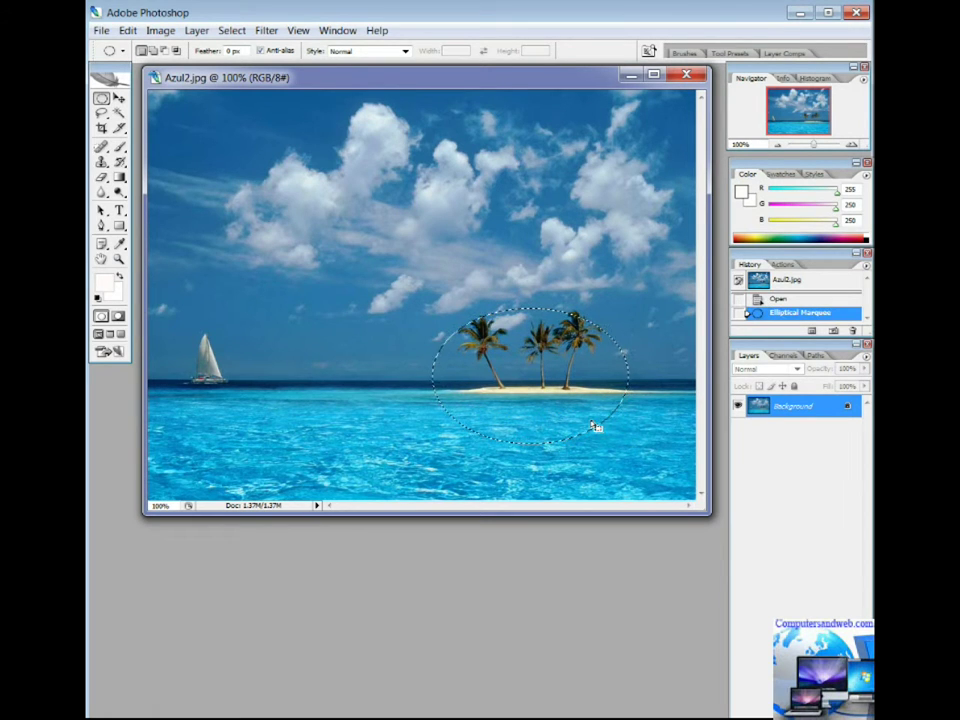
pyautogui.moveTo(530, 400); pyautogui.dragTo(528, 380)
# Nudge the selected island pixels with the Move tool and set them back in place.
pyautogui.click(120, 98)
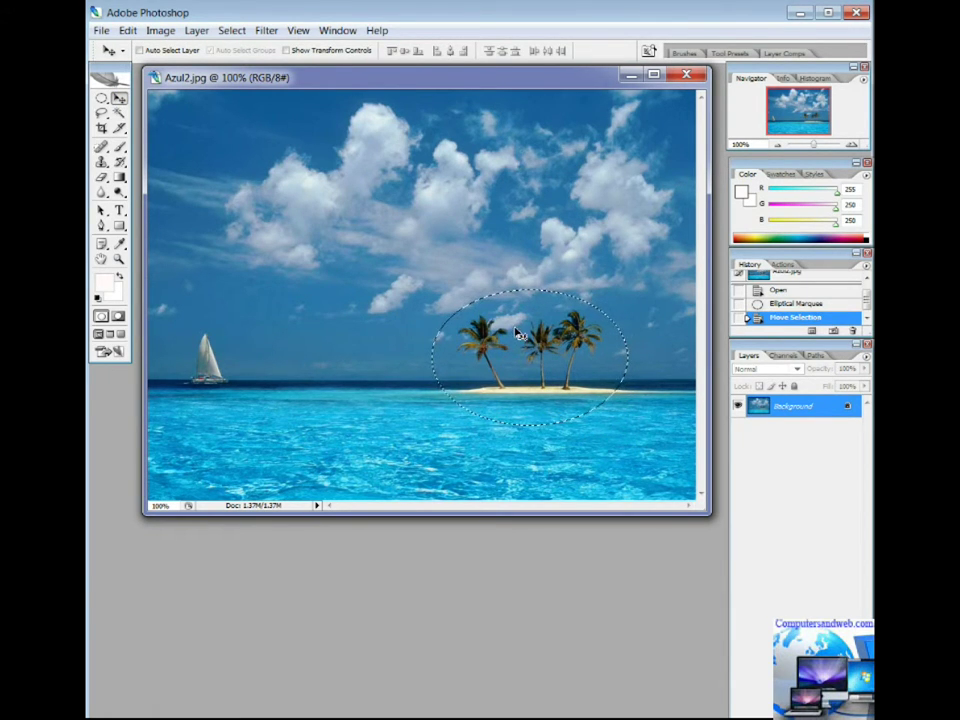
pyautogui.moveTo(521, 327)
pyautogui.mouseDown()
pyautogui.moveTo(419, 386)
pyautogui.moveTo(491, 358)
pyautogui.moveTo(522, 329)
pyautogui.mouseUp()
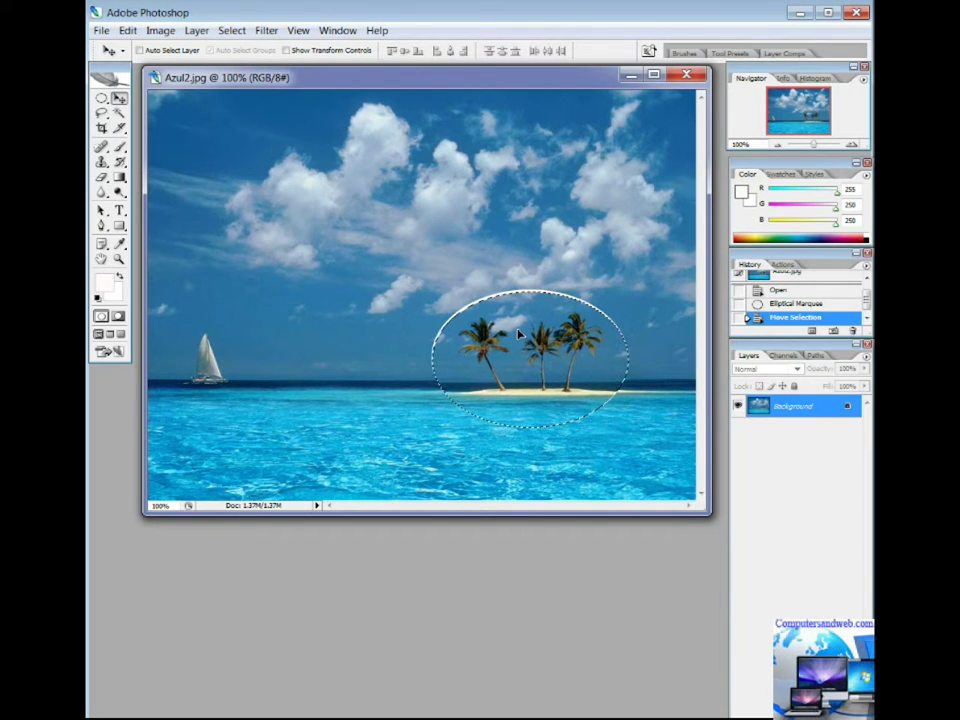
pyautogui.click(102, 30)
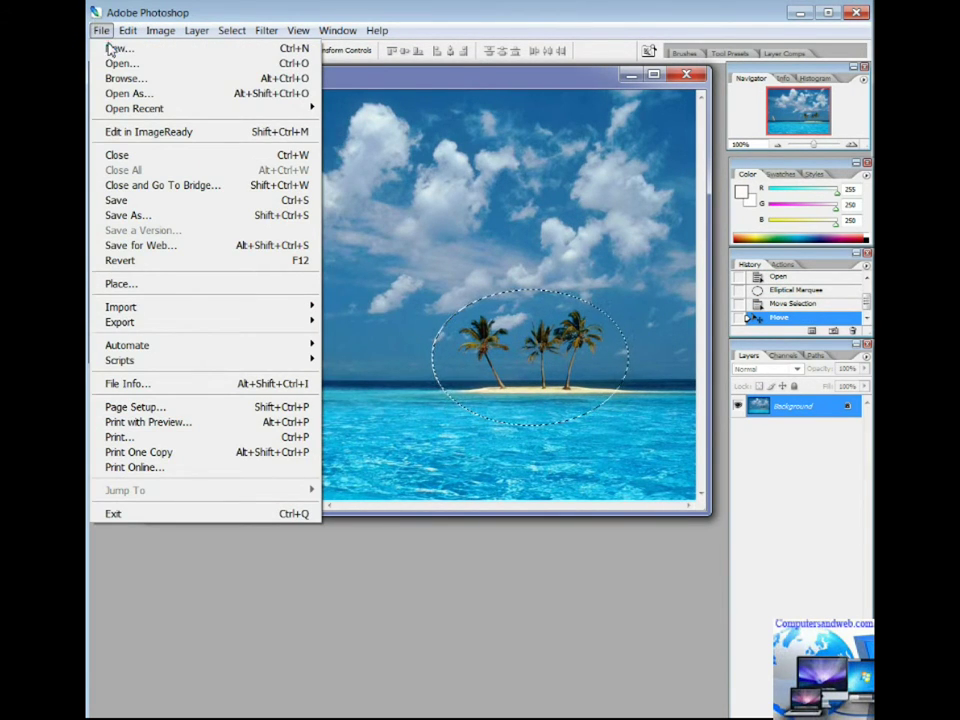
# Create a default 16.02 × 11.99 cm blank Untitled-1 document, then bring Azul2.jpg forward.
pyautogui.click(115, 48)
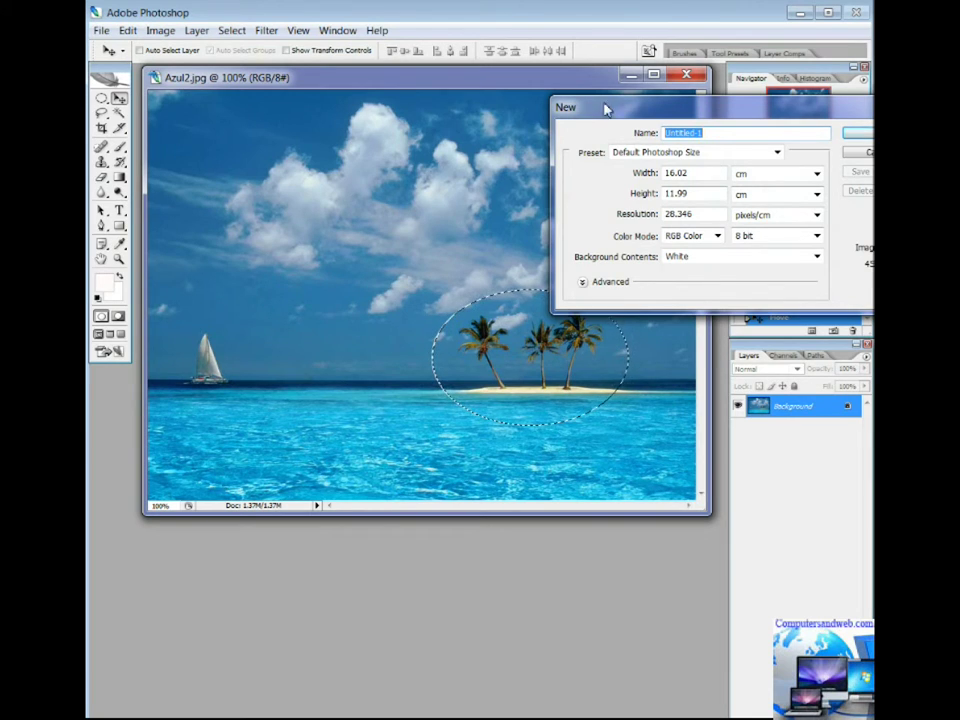
pyautogui.moveTo(606, 107); pyautogui.dragTo(532, 112)
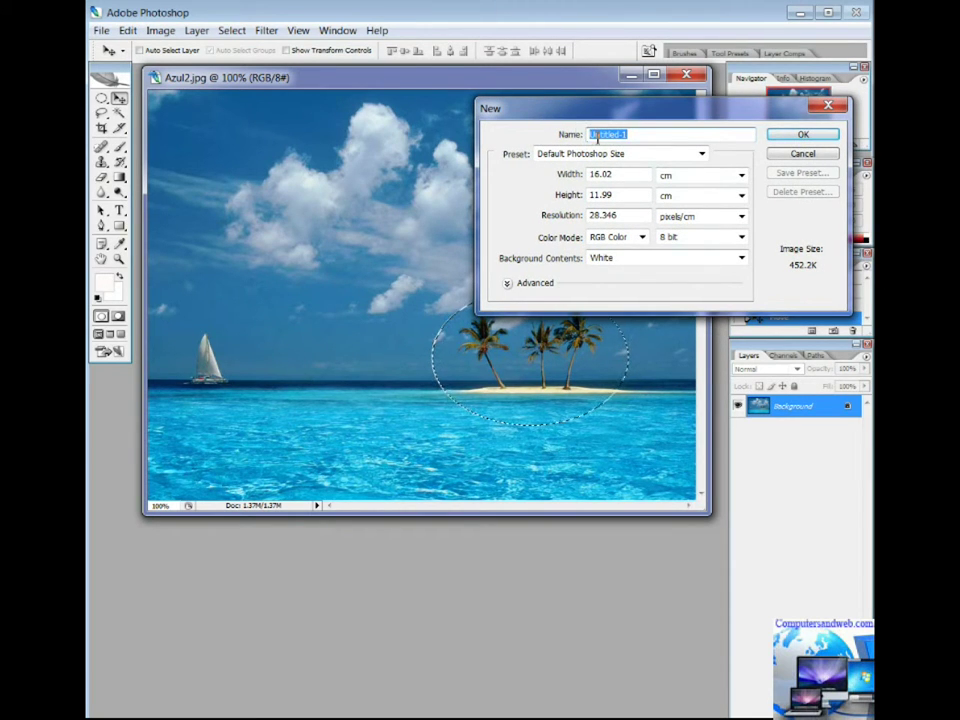
pyautogui.click(785, 139)
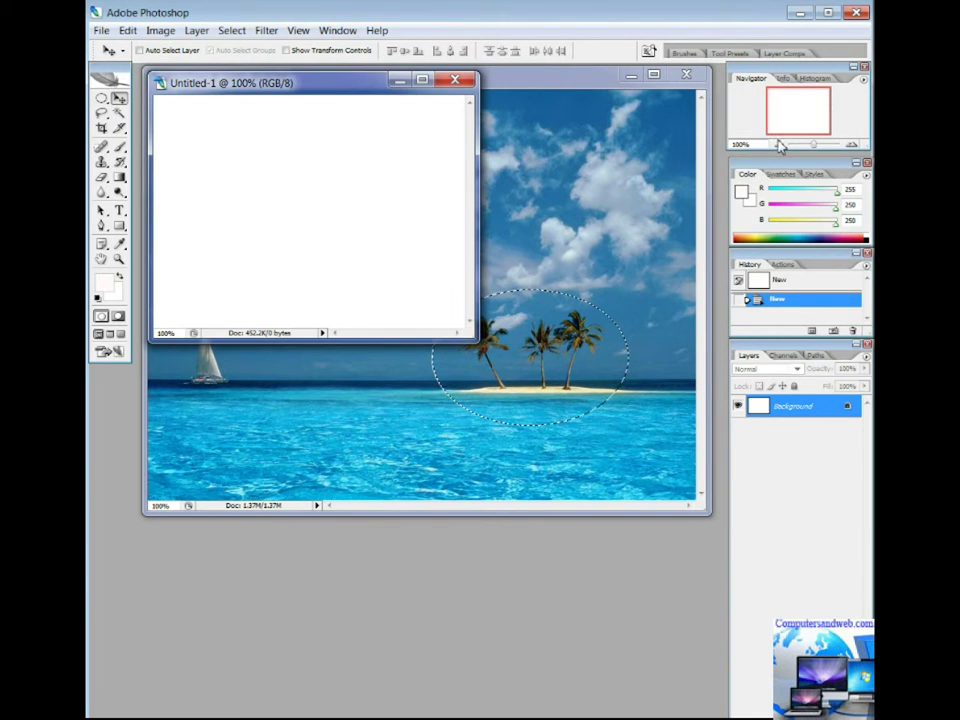
pyautogui.click(569, 357)
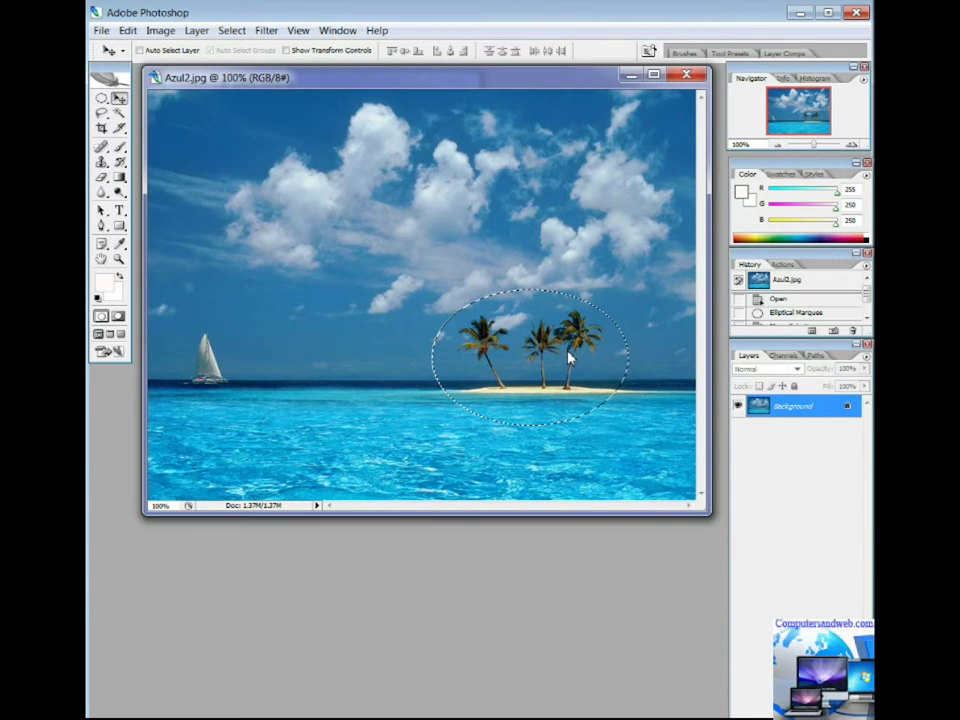
# Drag the Azul2.jpg window down so the oval island cutout lands in Untitled-1 as Layer 1.
pyautogui.moveTo(546, 88); pyautogui.dragTo(549, 248)
pyautogui.moveTo(528, 510); pyautogui.dragTo(347, 196)
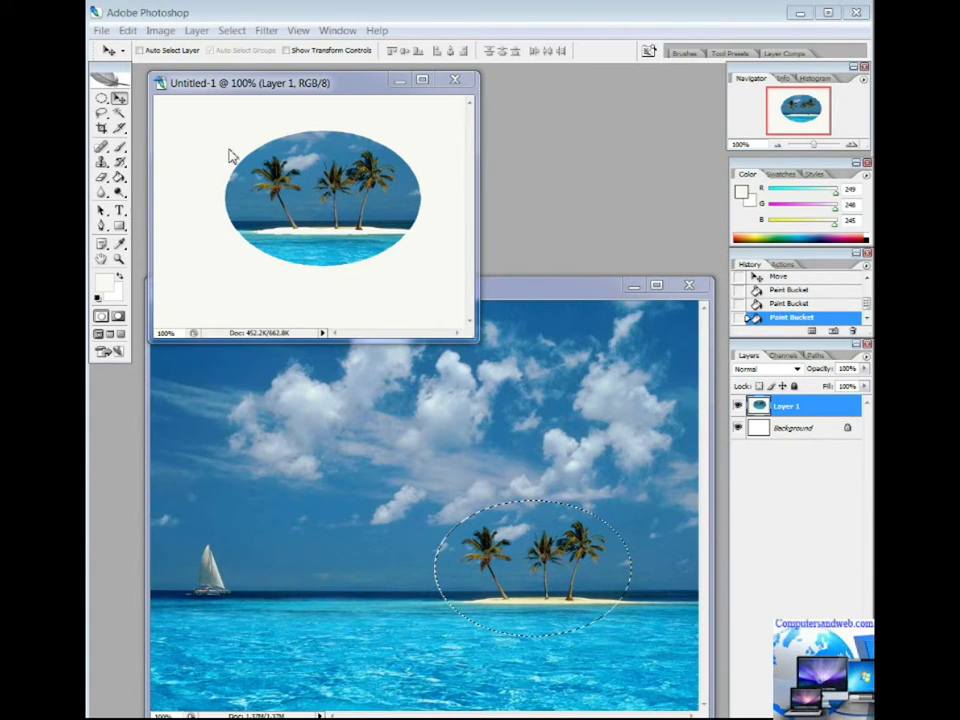
pyautogui.click(120, 246)
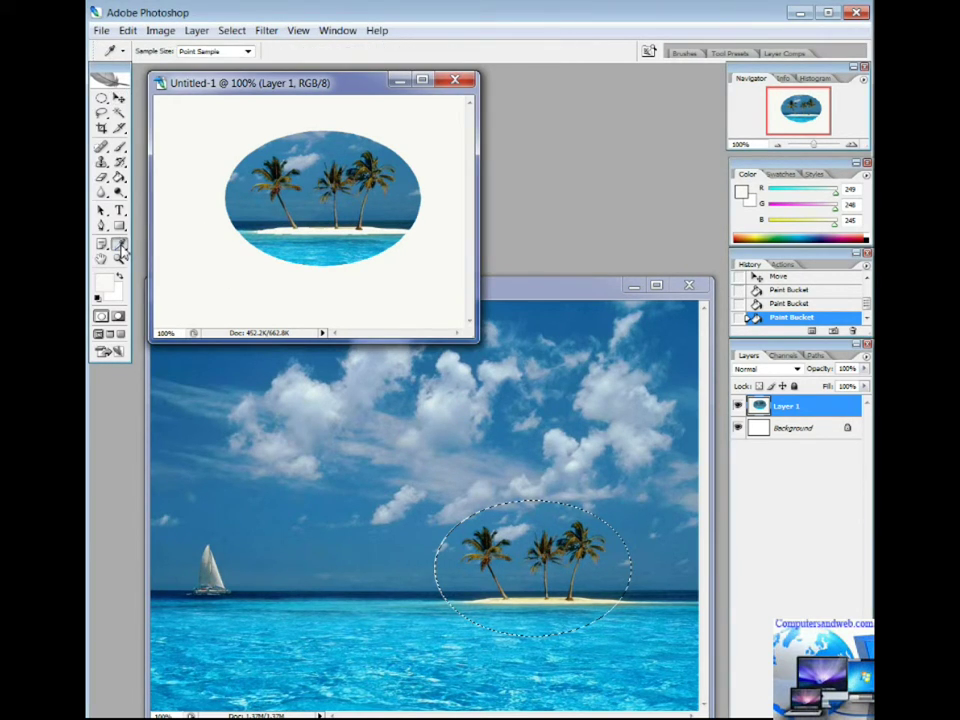
# Sample the island's sand with the Eyedropper, making the foreground R176 G172 B134.
pyautogui.click(121, 248)
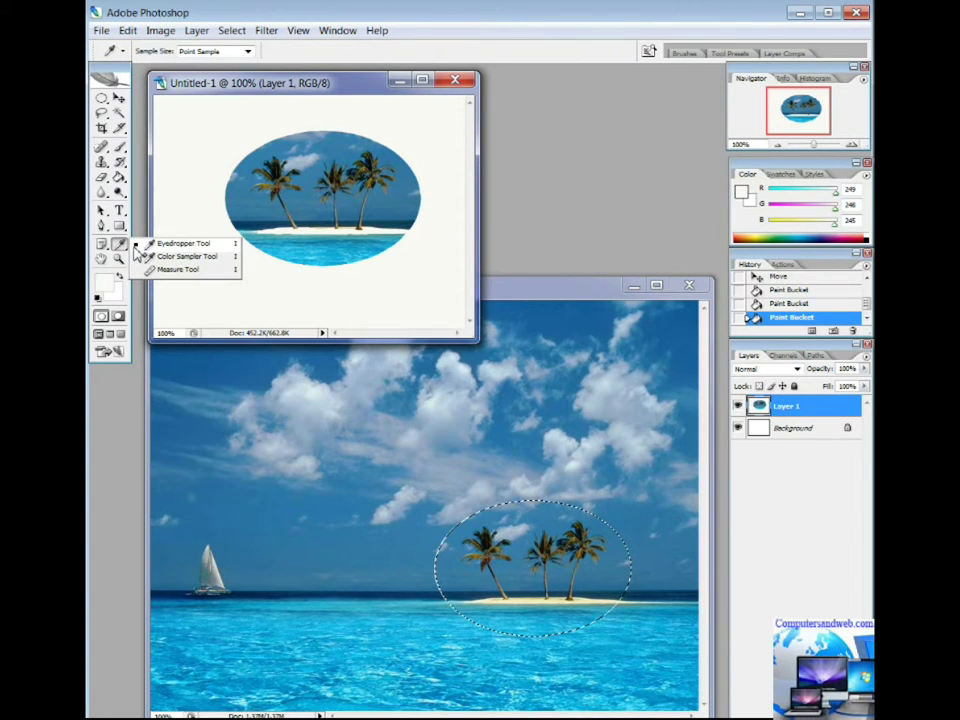
pyautogui.click(146, 255)
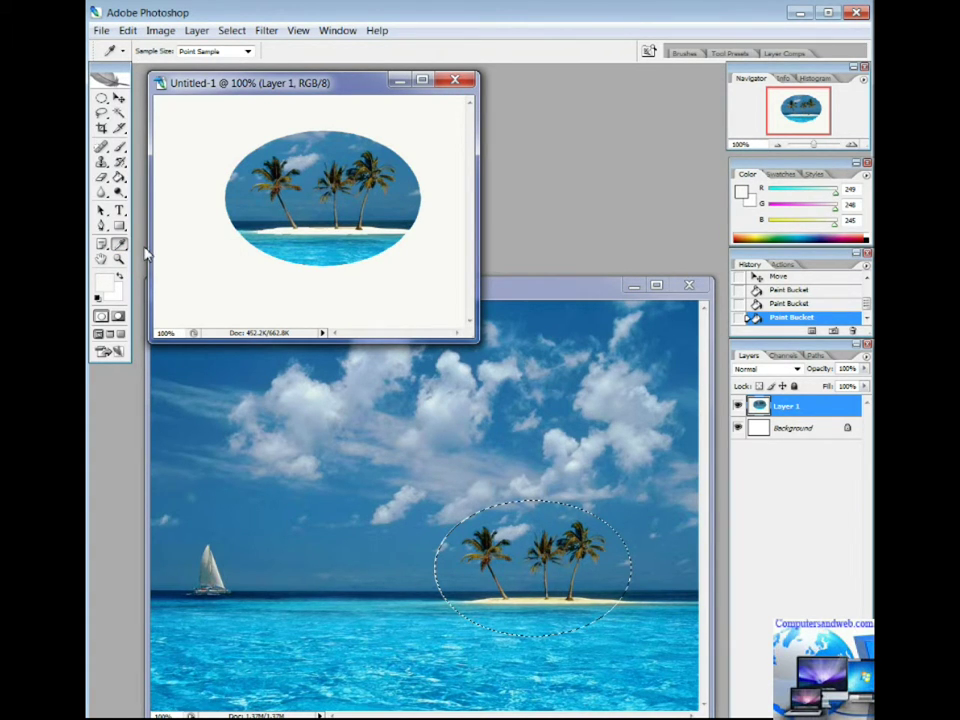
pyautogui.click(298, 224)
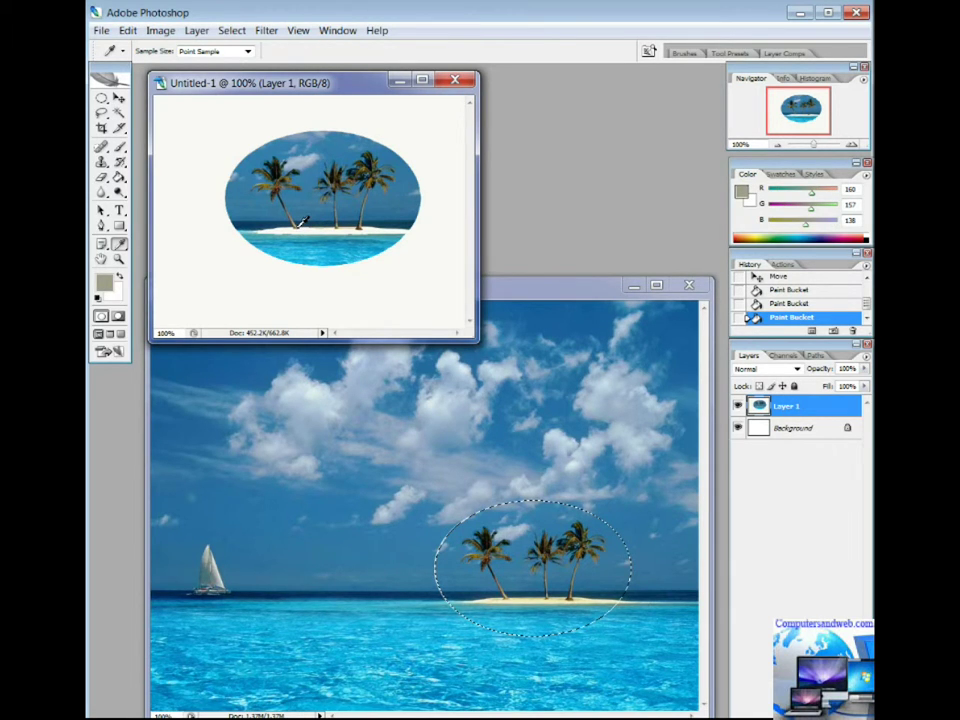
pyautogui.click(298, 229)
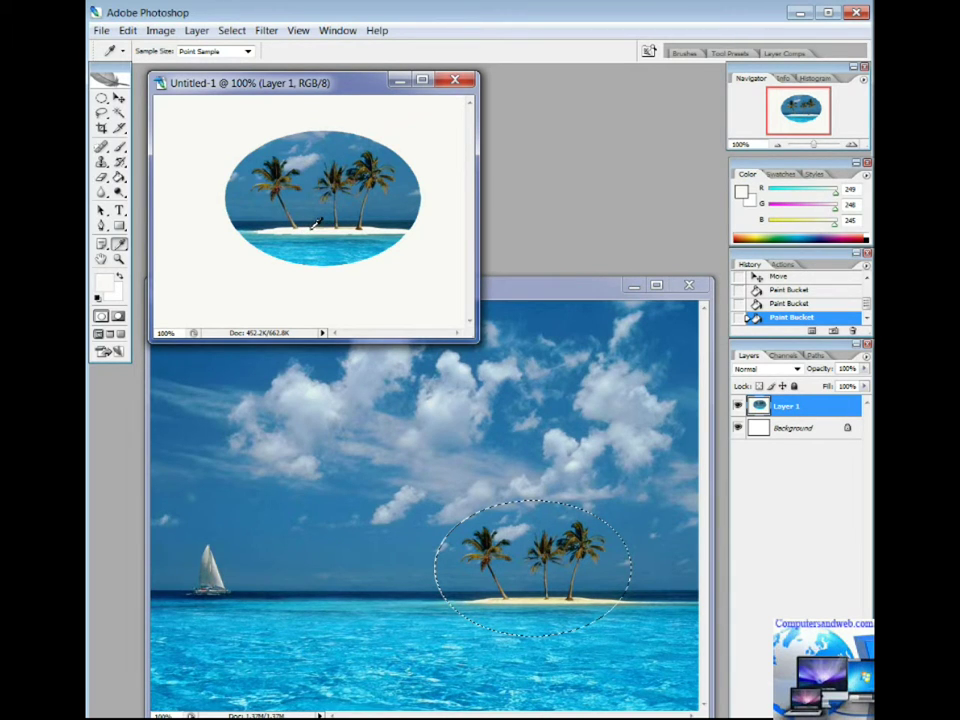
pyautogui.click(314, 225)
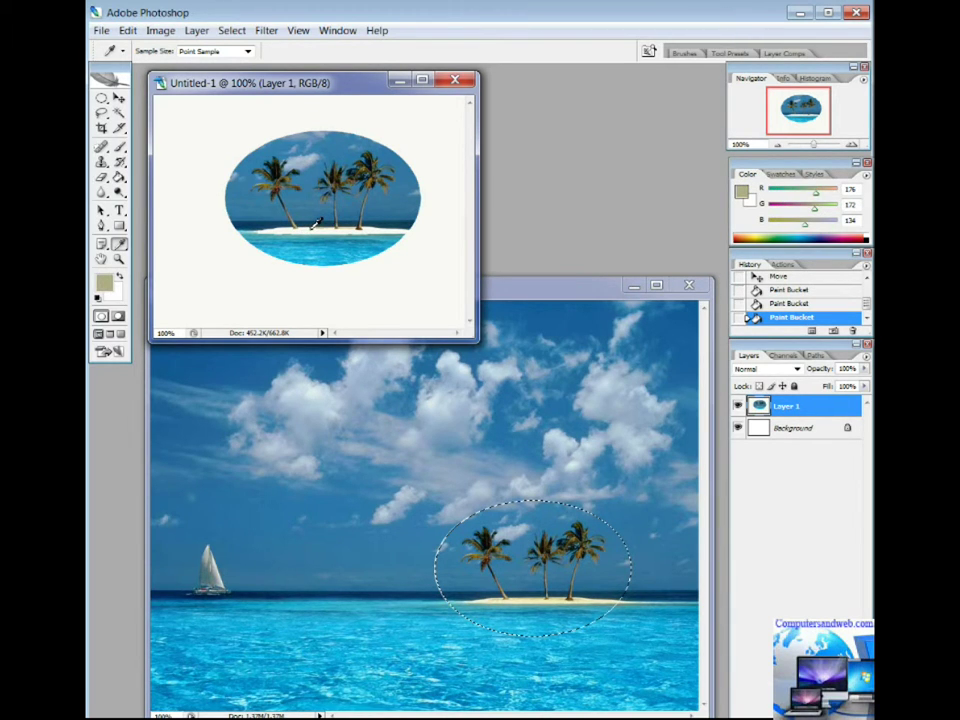
# Flood the white area around the oval with sandy beige using the Paint Bucket.
pyautogui.click(119, 177)
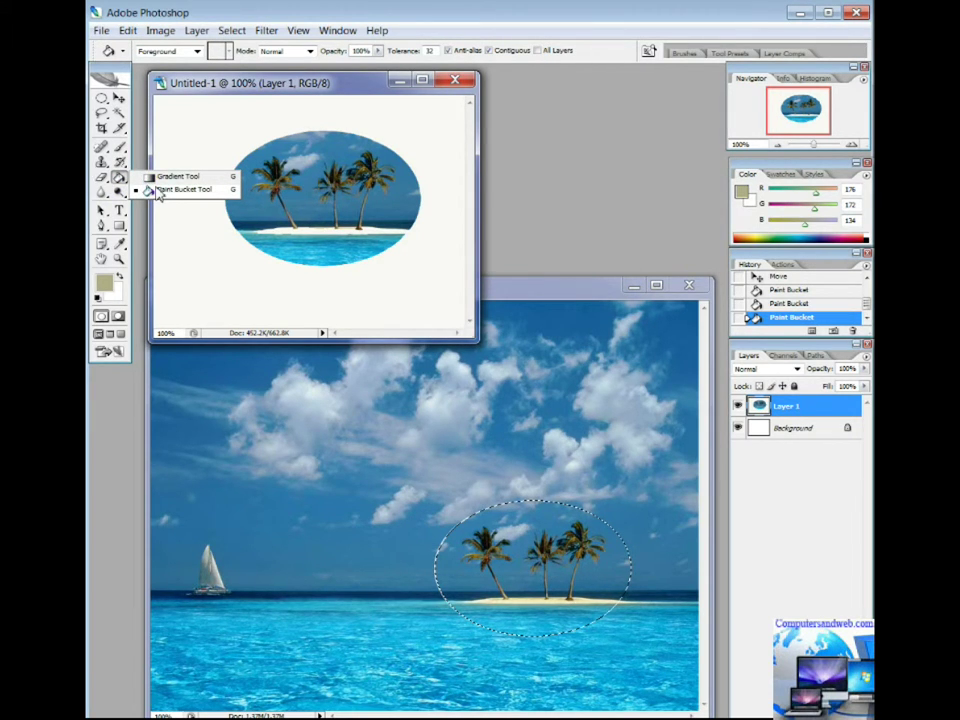
pyautogui.click(157, 190)
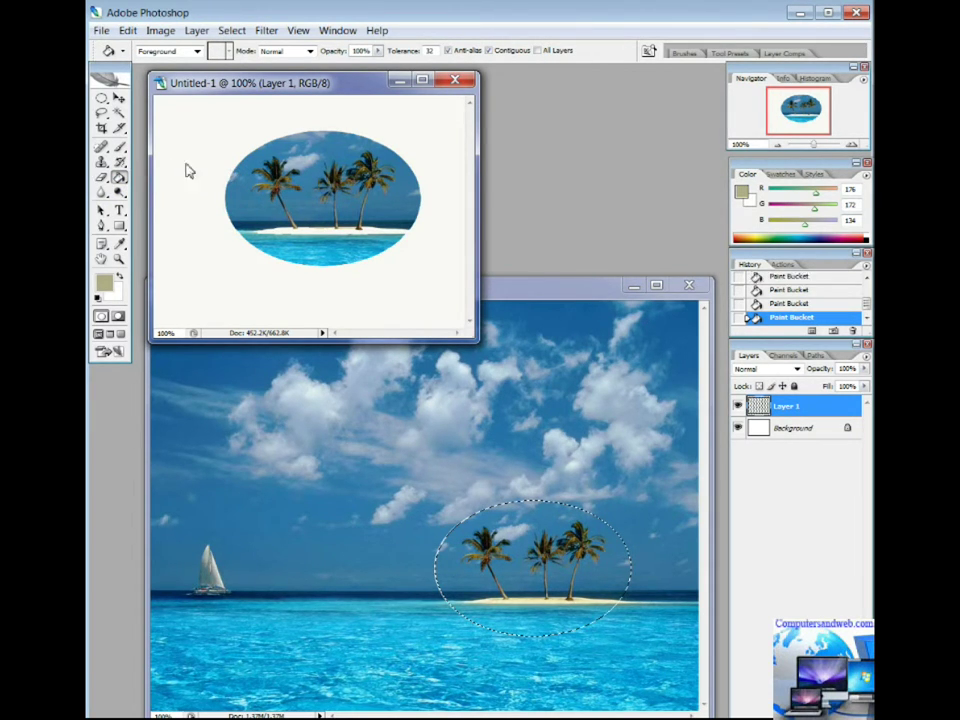
pyautogui.click(186, 170)
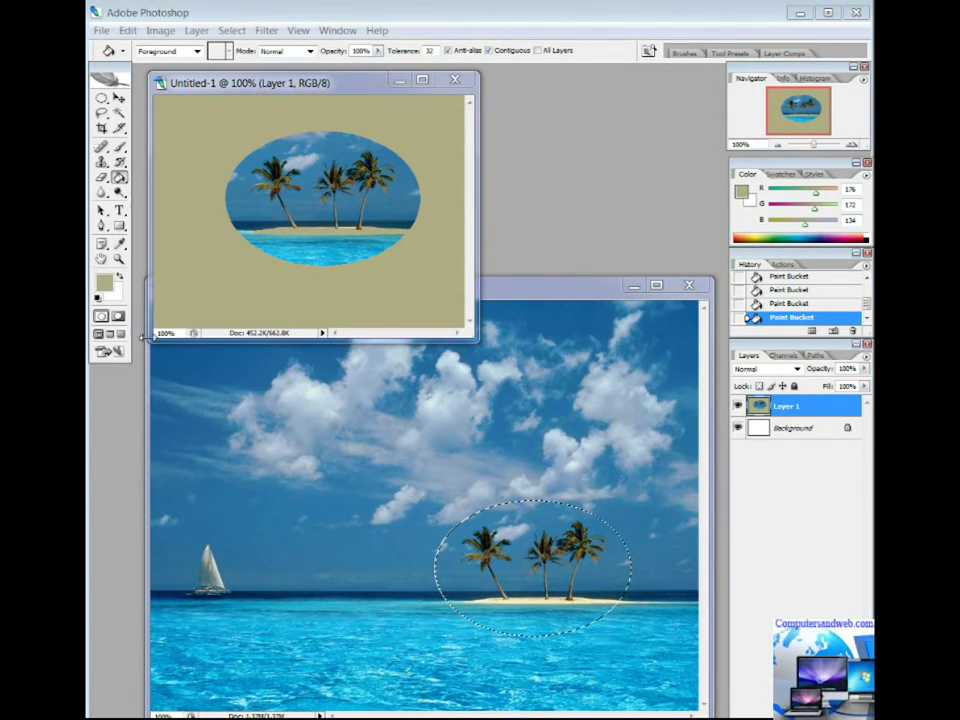
pyautogui.click(118, 218)
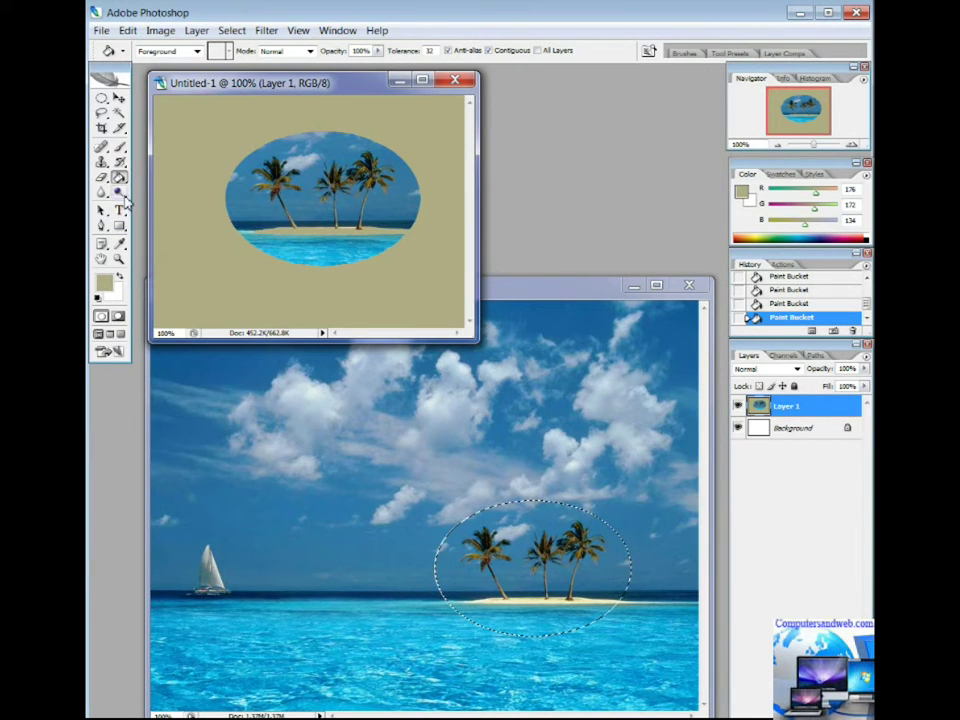
pyautogui.click(119, 210)
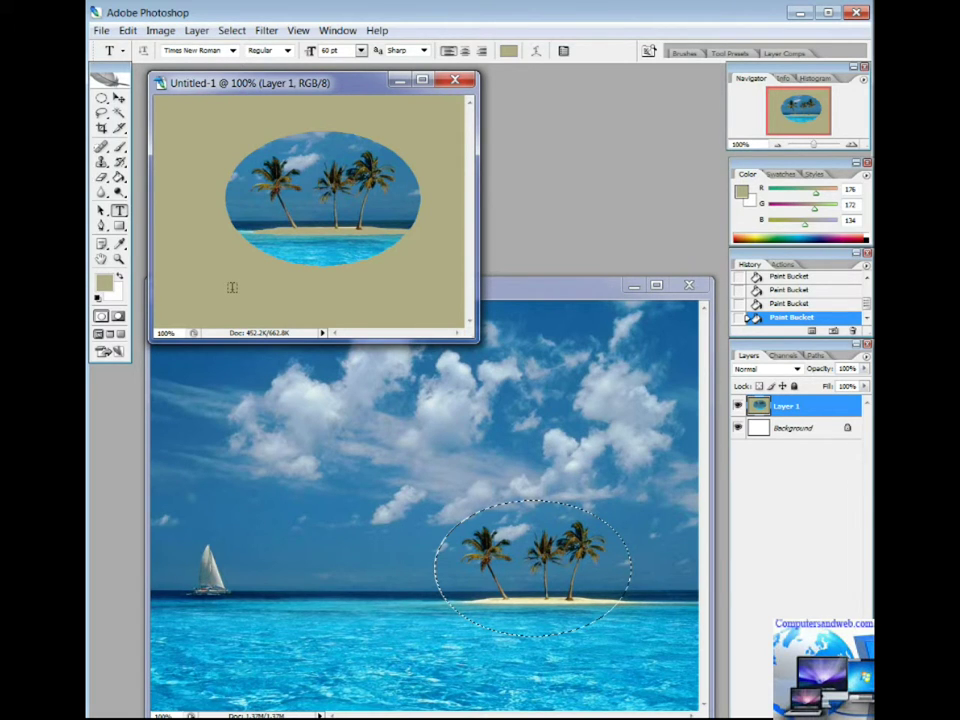
# Start a text layer below the oval and set the type size to 18 pt.
pyautogui.click(232, 298)
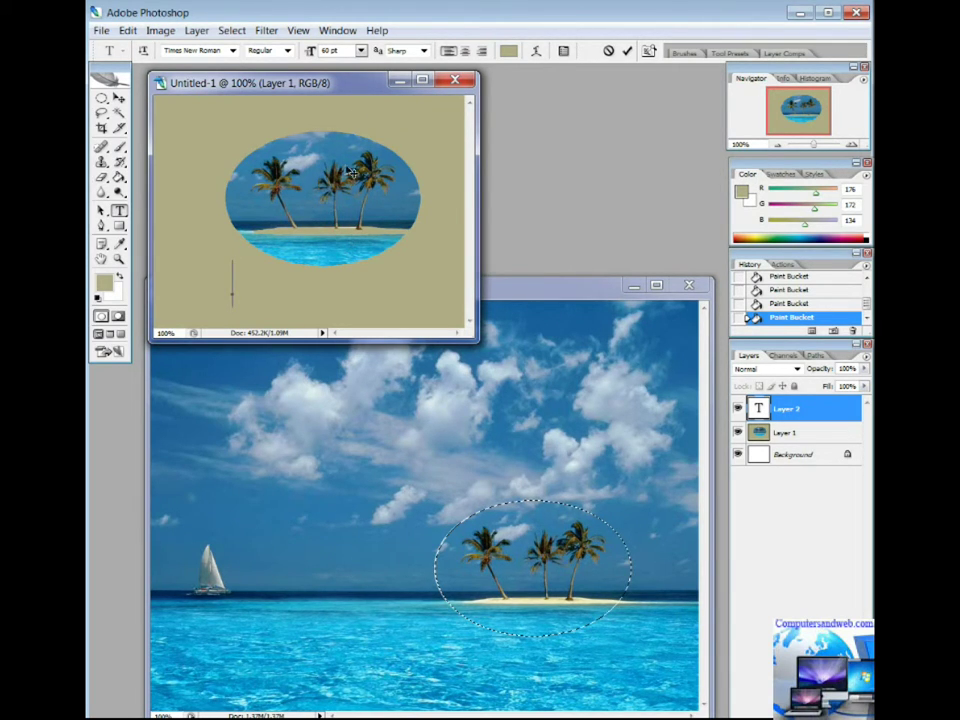
pyautogui.click(361, 51)
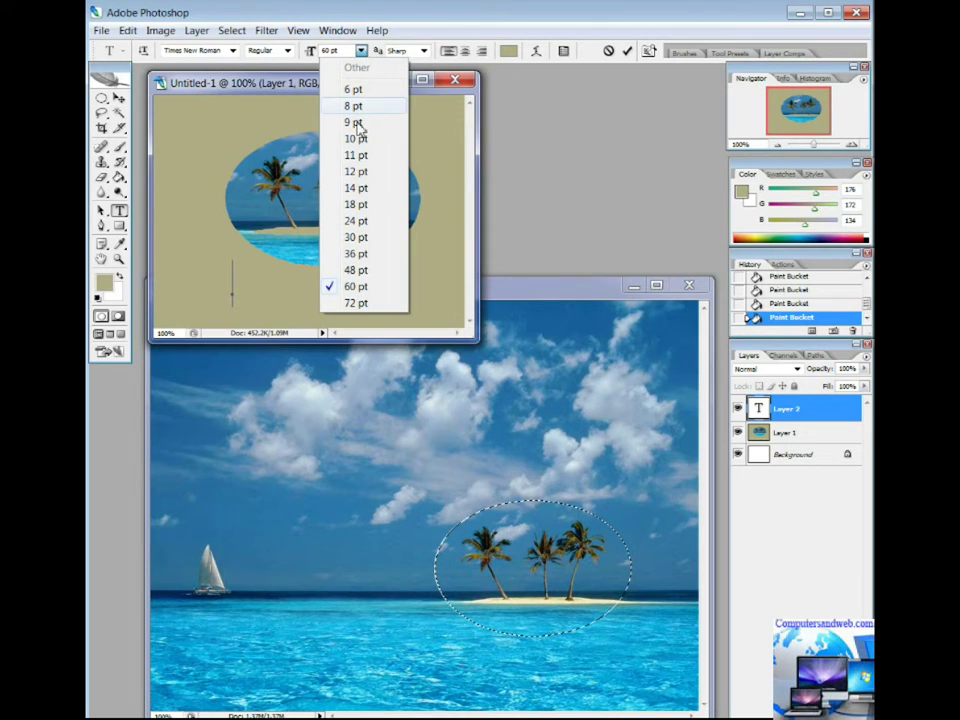
pyautogui.click(364, 204)
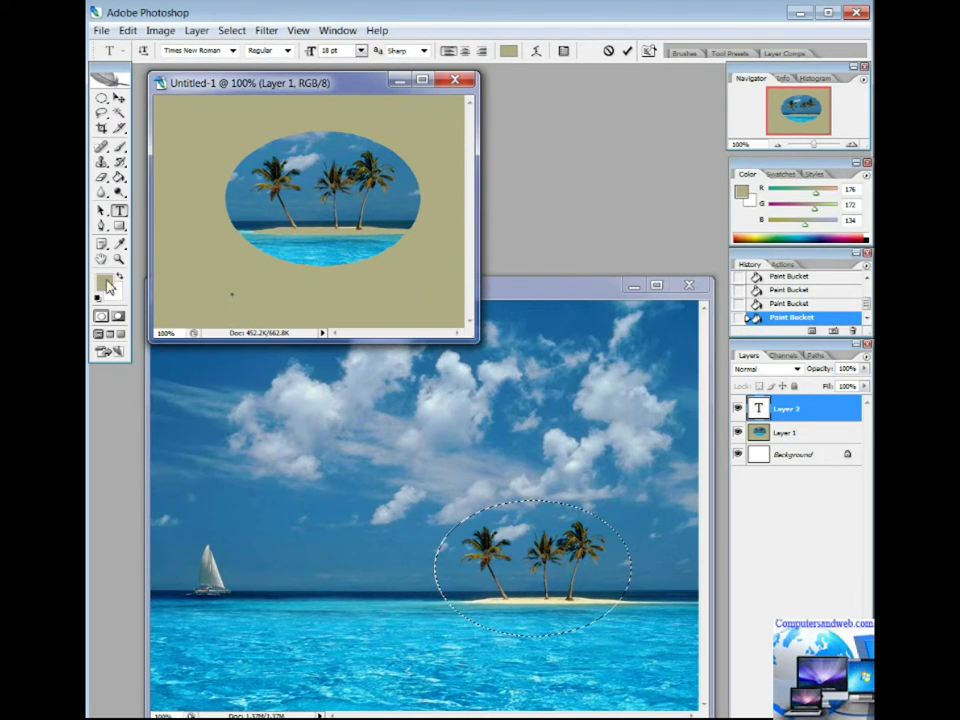
# Set the foreground colour to near-white in the Color Picker.
pyautogui.click(108, 284)
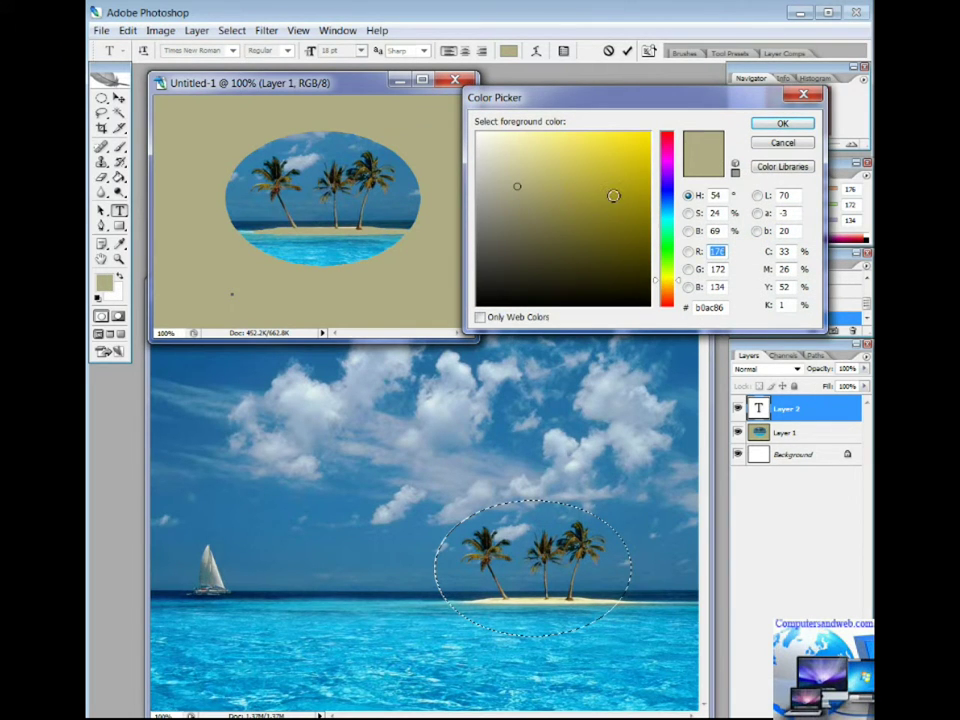
pyautogui.click(481, 136)
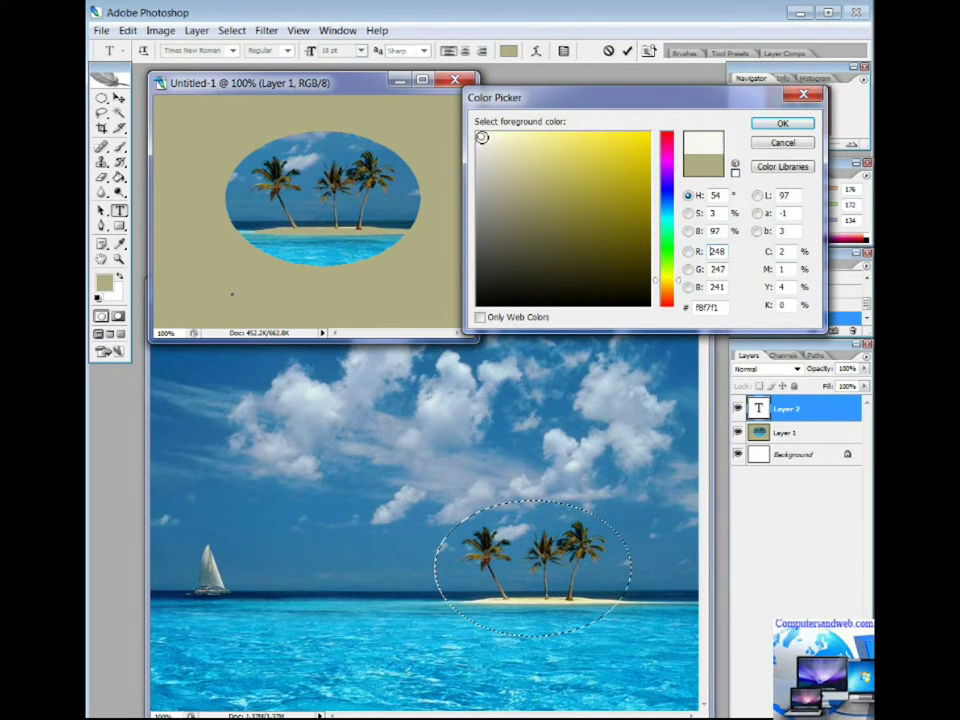
pyautogui.click(782, 124)
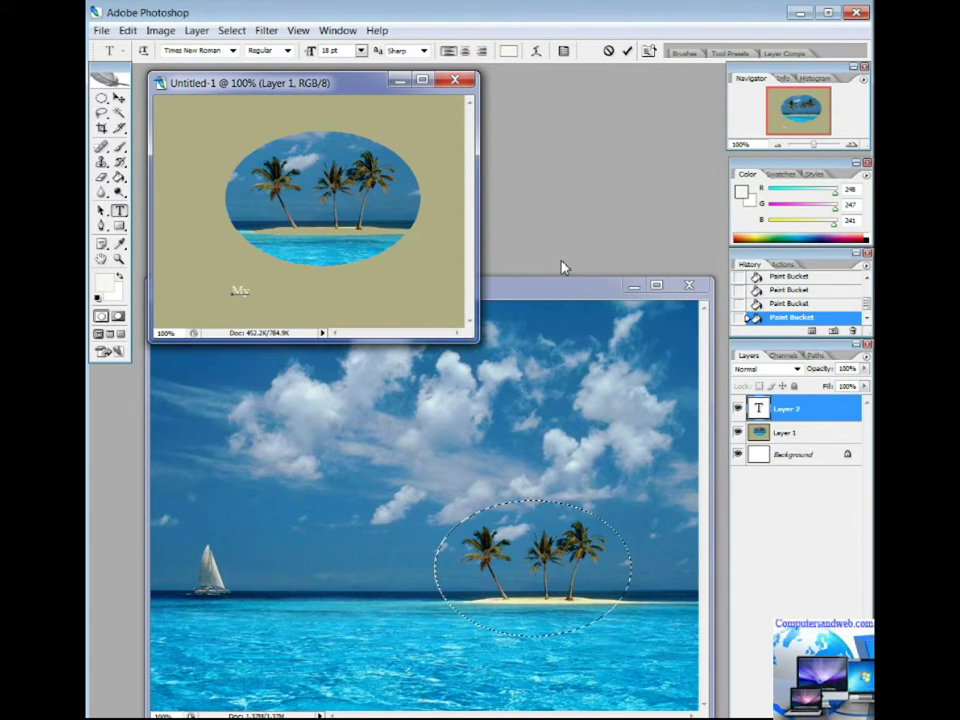
# Type 'My Vacation', centre it beneath the oval, and commit the text.
pyautogui.write('acation')
pyautogui.moveTo(270, 309); pyautogui.dragTo(326, 307)
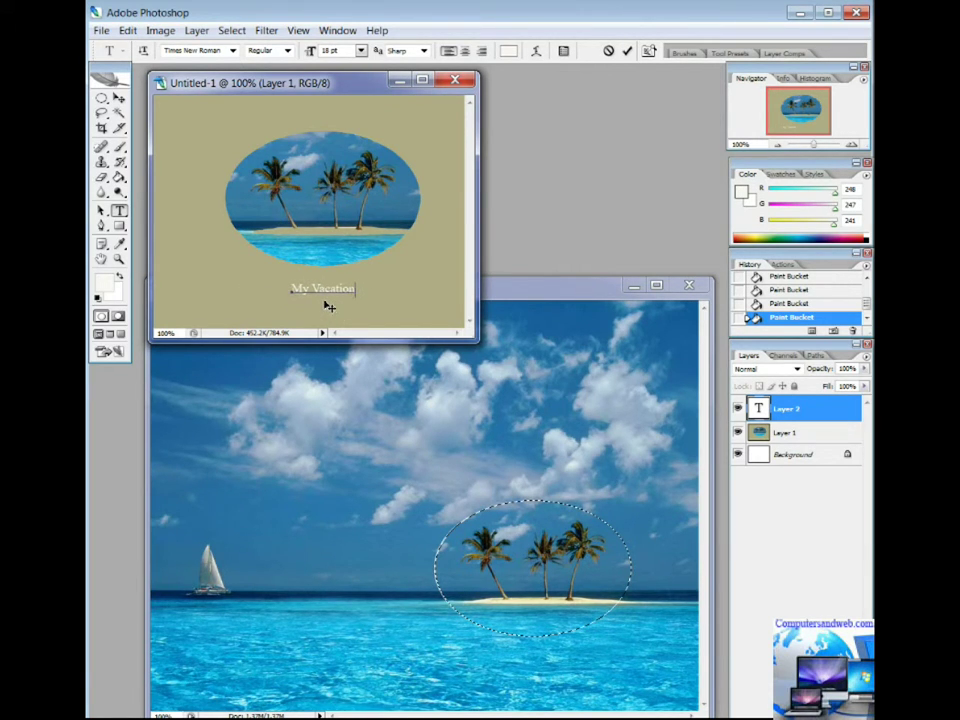
pyautogui.click(118, 100)
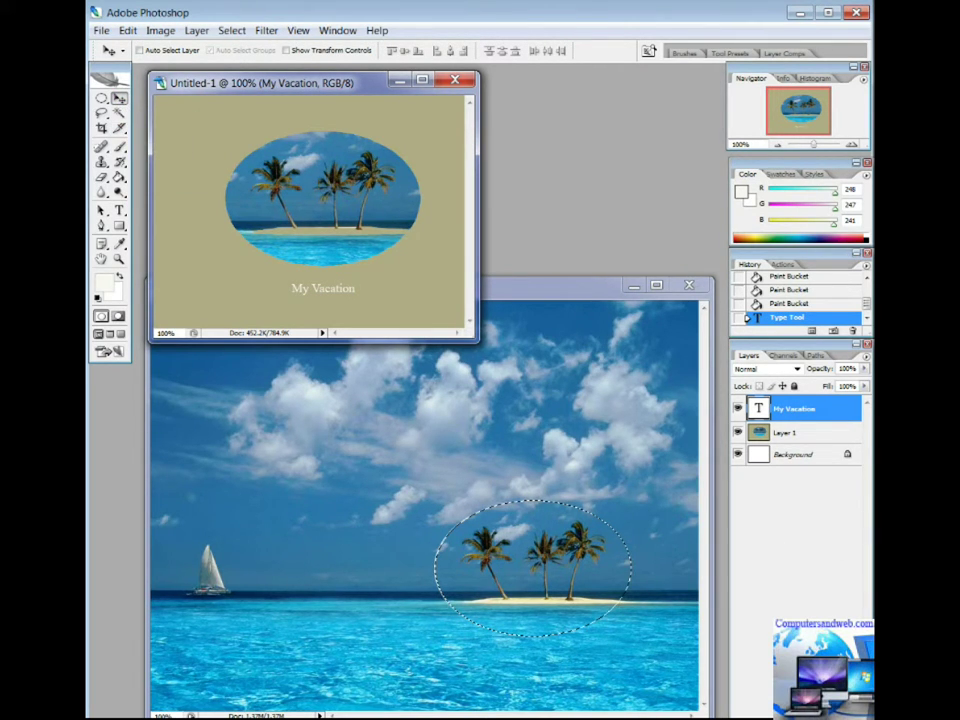
pyautogui.press('e')
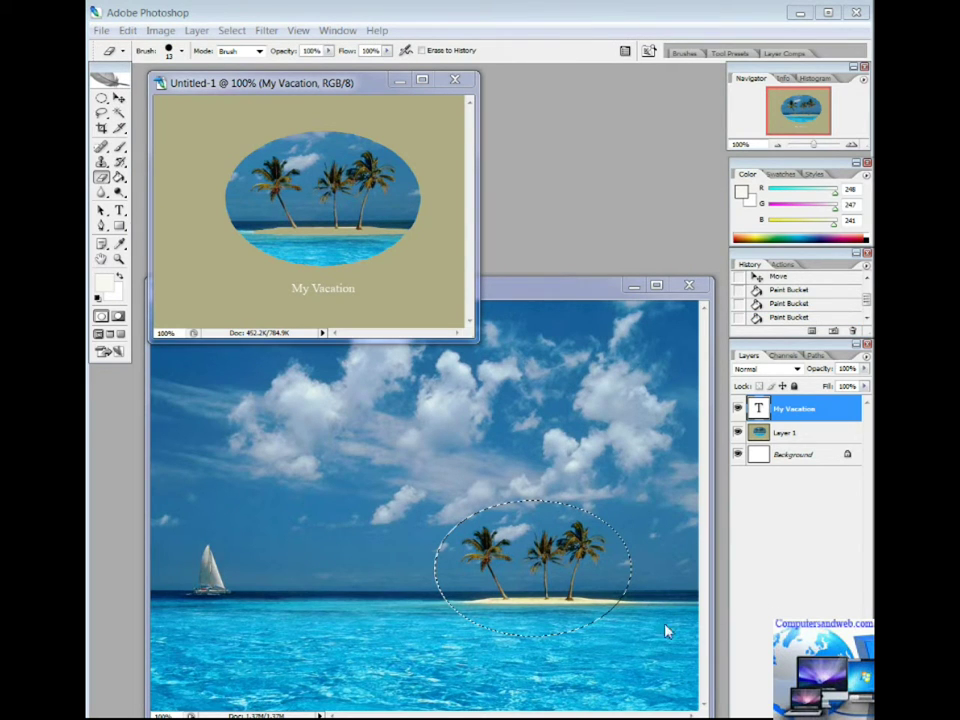
# On Azul2.jpg, erase an arc along the oval's left edge, deselect, then erase a sky patch.
pyautogui.click(542, 292)
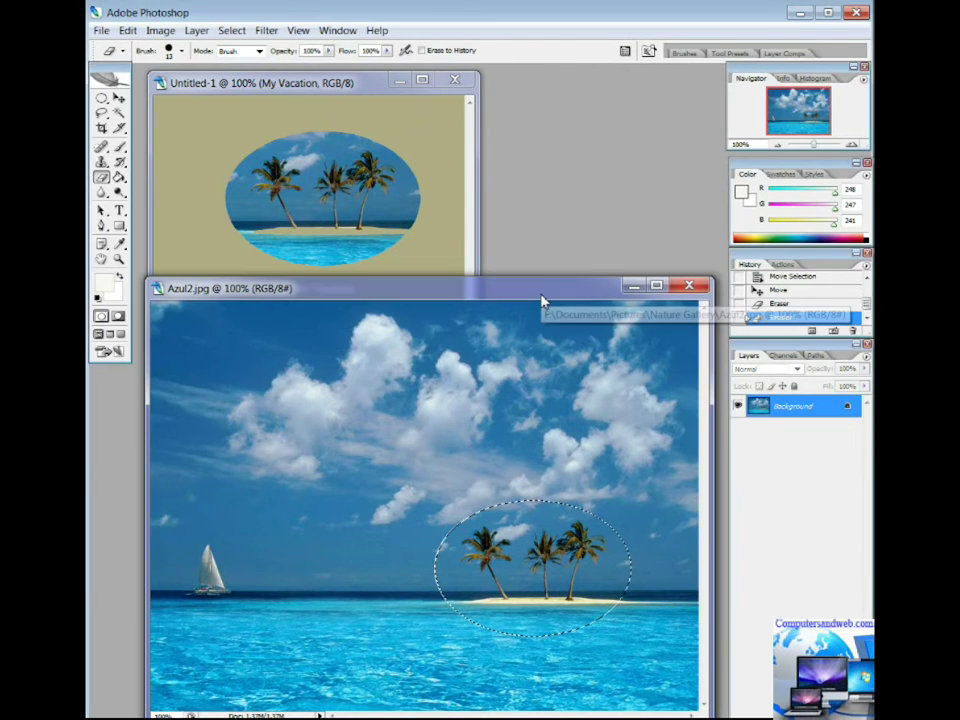
pyautogui.moveTo(504, 428); pyautogui.dragTo(437, 561)
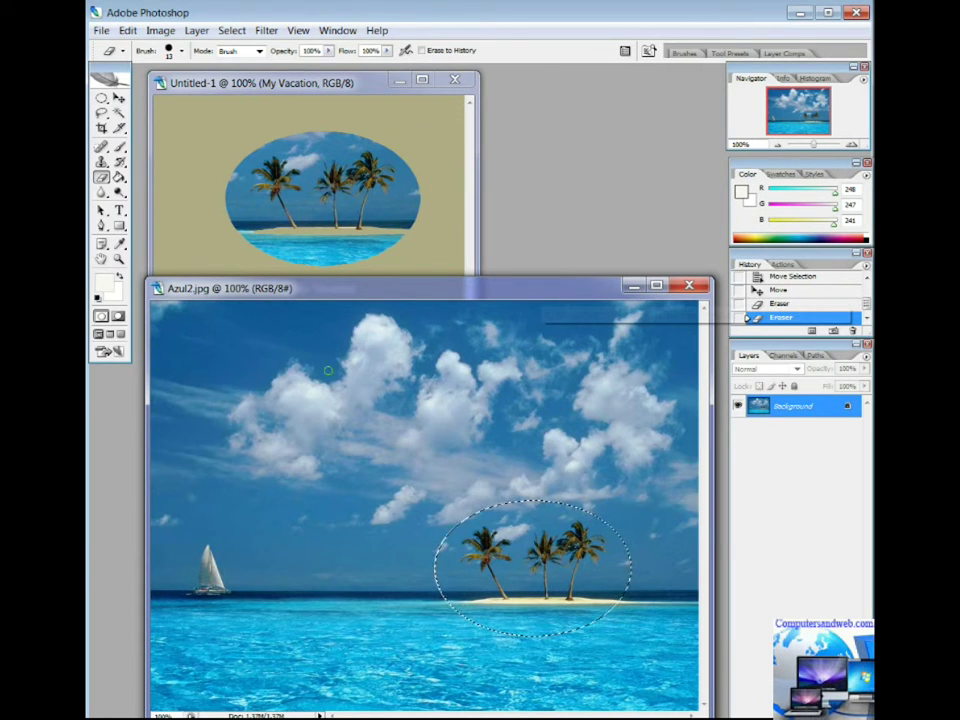
pyautogui.click(228, 31)
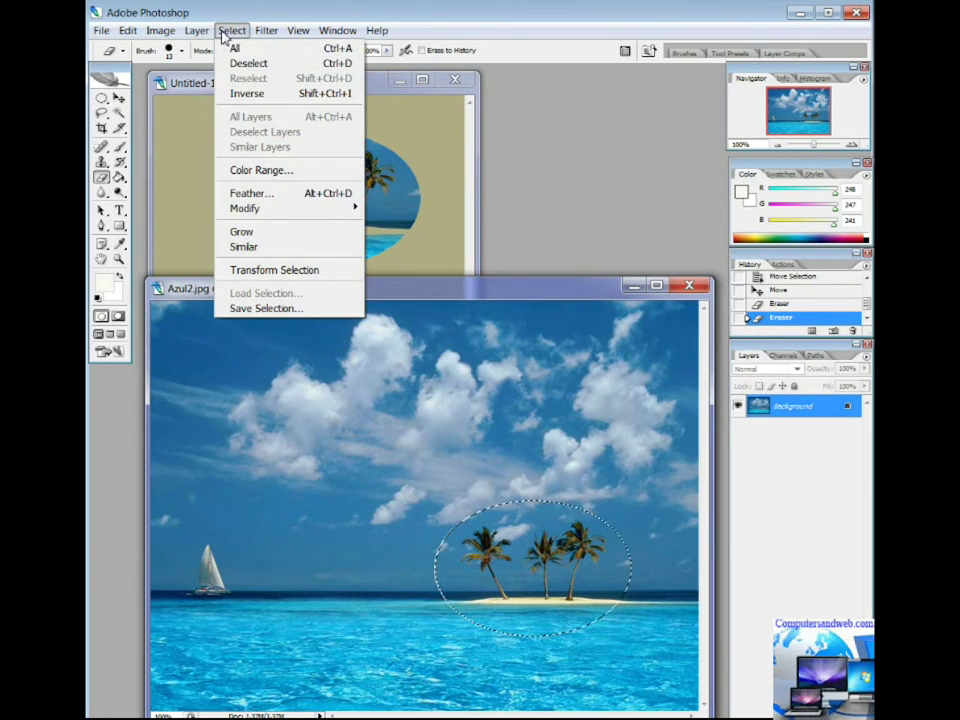
pyautogui.click(232, 64)
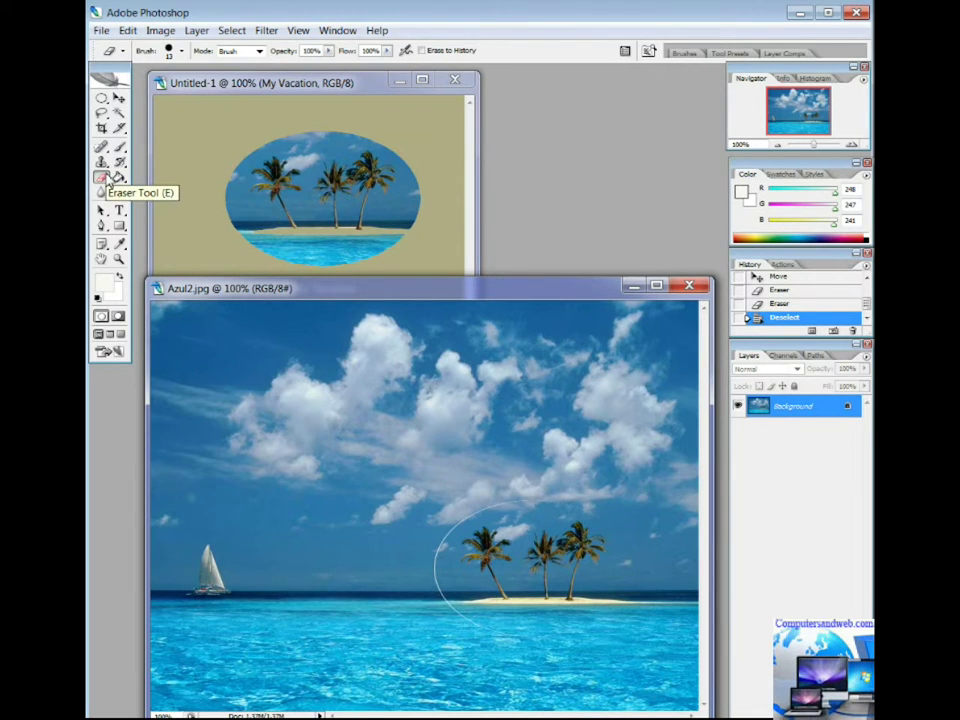
pyautogui.moveTo(344, 344)
pyautogui.mouseDown()
pyautogui.moveTo(356, 339)
pyautogui.moveTo(344, 341)
pyautogui.mouseUp()
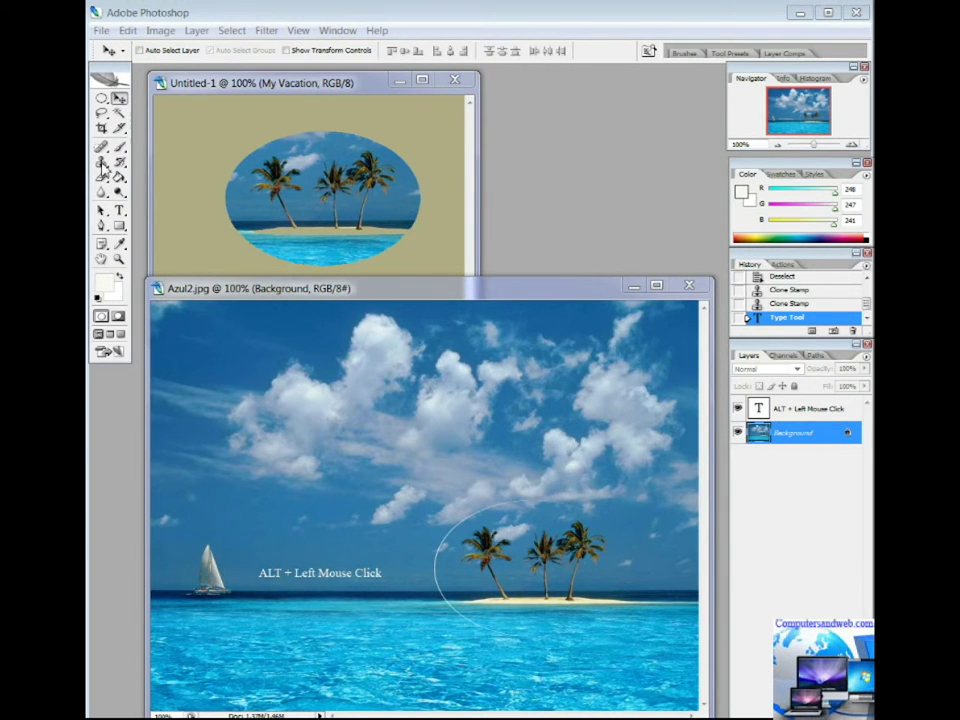
# Alt-click sky as the Clone Stamp source and paint cloned sky over the cloud.
pyautogui.click(102, 163)
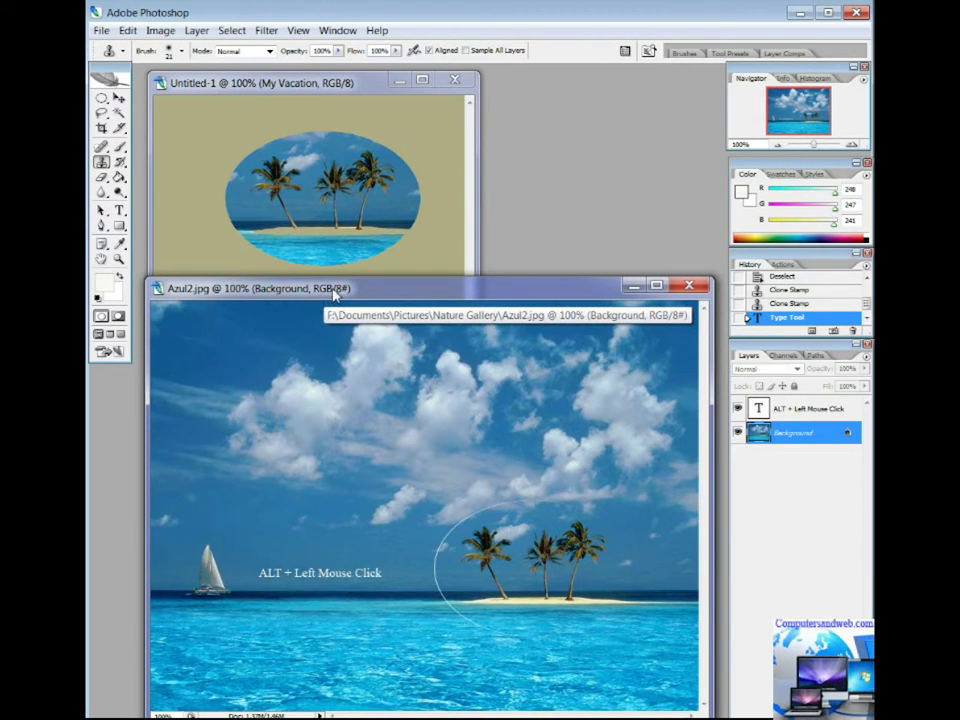
pyautogui.keyDown('alt'); pyautogui.click(315, 341); pyautogui.keyUp('alt')
pyautogui.moveTo(372, 341)
pyautogui.mouseDown()
pyautogui.moveTo(385, 338)
pyautogui.moveTo(354, 336)
pyautogui.moveTo(384, 318)
pyautogui.moveTo(343, 336)
pyautogui.moveTo(355, 336)
pyautogui.mouseUp()
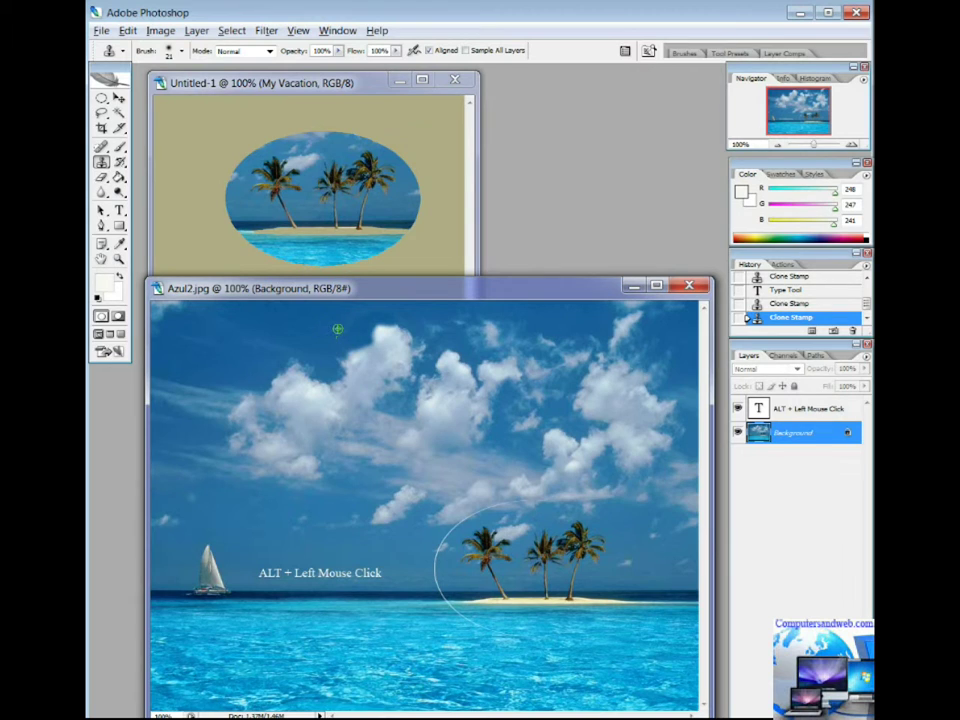
pyautogui.click(345, 330)
pyautogui.moveTo(350, 327)
pyautogui.mouseDown()
pyautogui.moveTo(407, 323)
pyautogui.moveTo(394, 338)
pyautogui.moveTo(357, 342)
pyautogui.moveTo(381, 340)
pyautogui.moveTo(371, 315)
pyautogui.moveTo(356, 350)
pyautogui.mouseUp()
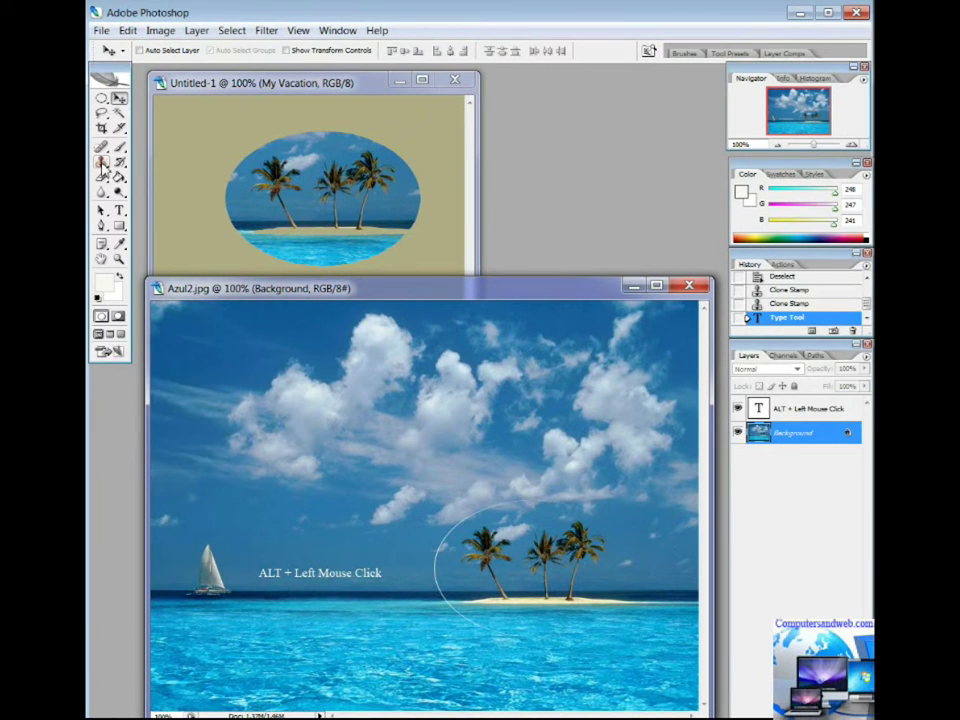
# Clone Stamp dark sky from Alt-click source over the Azul2 cloud top.
pyautogui.click(102, 164)
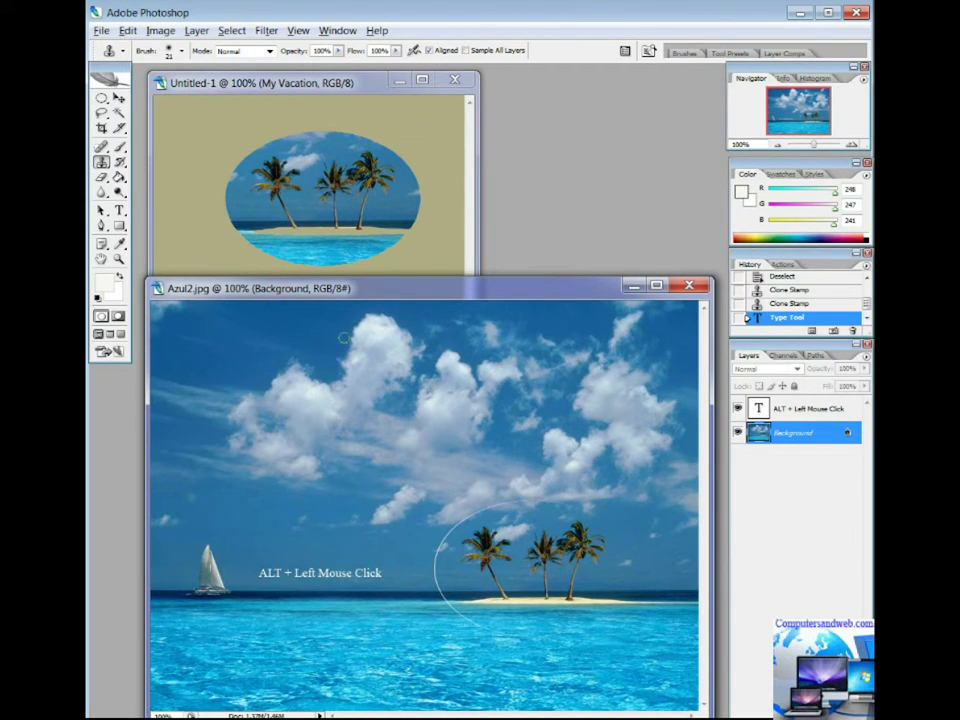
pyautogui.keyDown('alt'); pyautogui.click(315, 341); pyautogui.keyUp('alt')
pyautogui.moveTo(373, 343)
pyautogui.mouseDown()
pyautogui.moveTo(356, 335)
pyautogui.moveTo(377, 316)
pyautogui.moveTo(354, 336)
pyautogui.mouseUp()
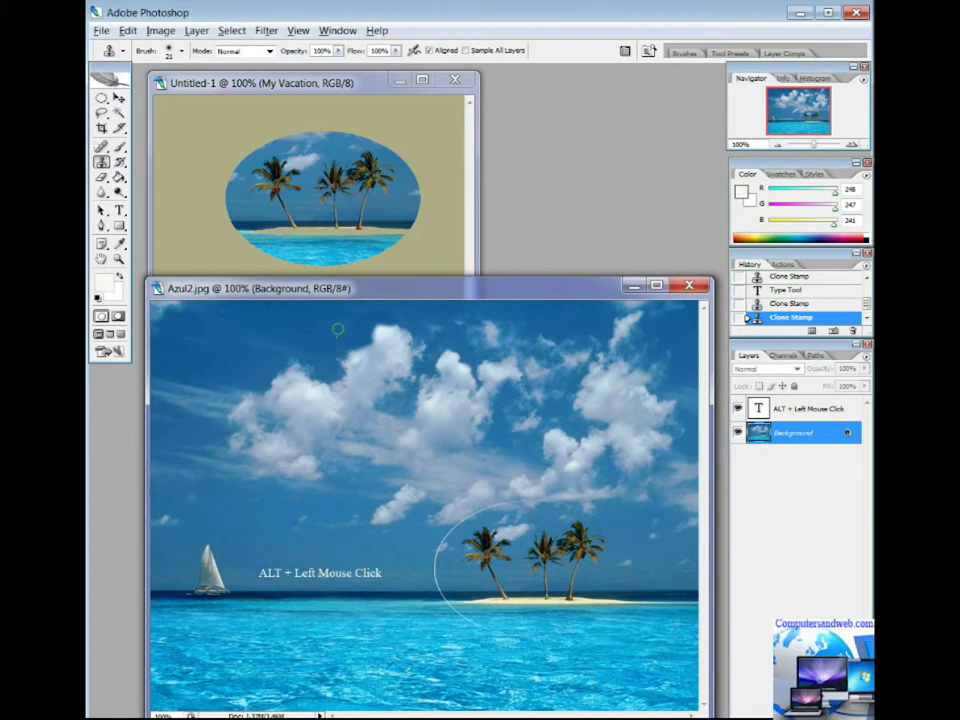
pyautogui.click(345, 330)
pyautogui.moveTo(355, 343)
pyautogui.mouseDown()
pyautogui.moveTo(386, 332)
pyautogui.moveTo(377, 334)
pyautogui.moveTo(394, 322)
pyautogui.moveTo(357, 342)
pyautogui.moveTo(344, 363)
pyautogui.moveTo(395, 329)
pyautogui.moveTo(353, 326)
pyautogui.moveTo(374, 313)
pyautogui.moveTo(393, 320)
pyautogui.moveTo(366, 323)
pyautogui.moveTo(370, 344)
pyautogui.moveTo(368, 323)
pyautogui.moveTo(355, 352)
pyautogui.mouseUp()
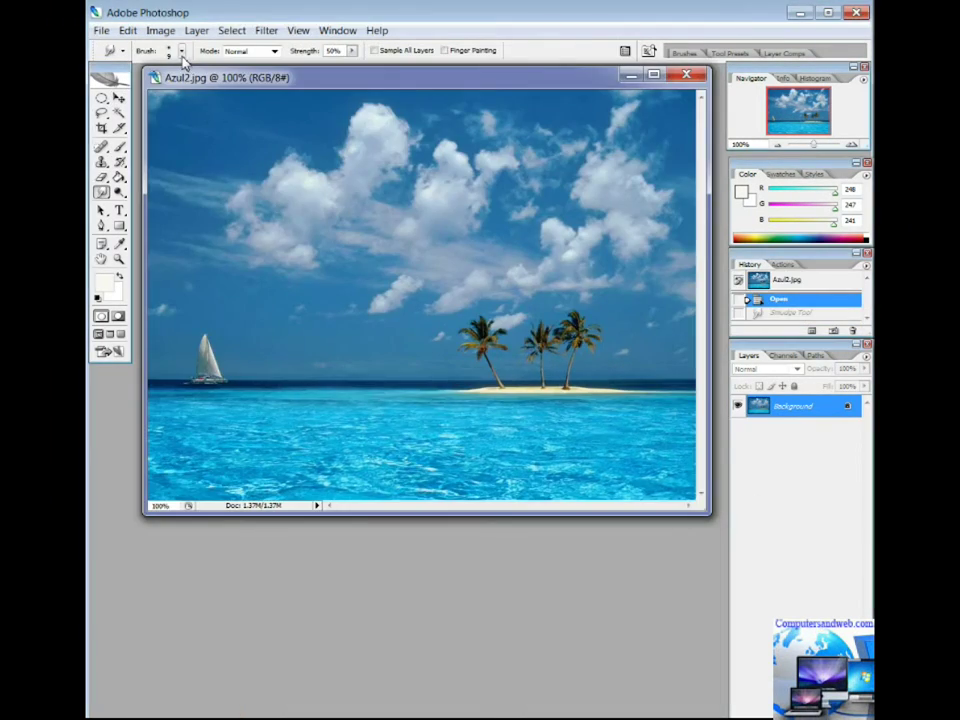
# Set the brush Master Diameter to 24 px and open the Layer menu.
pyautogui.click(182, 56)
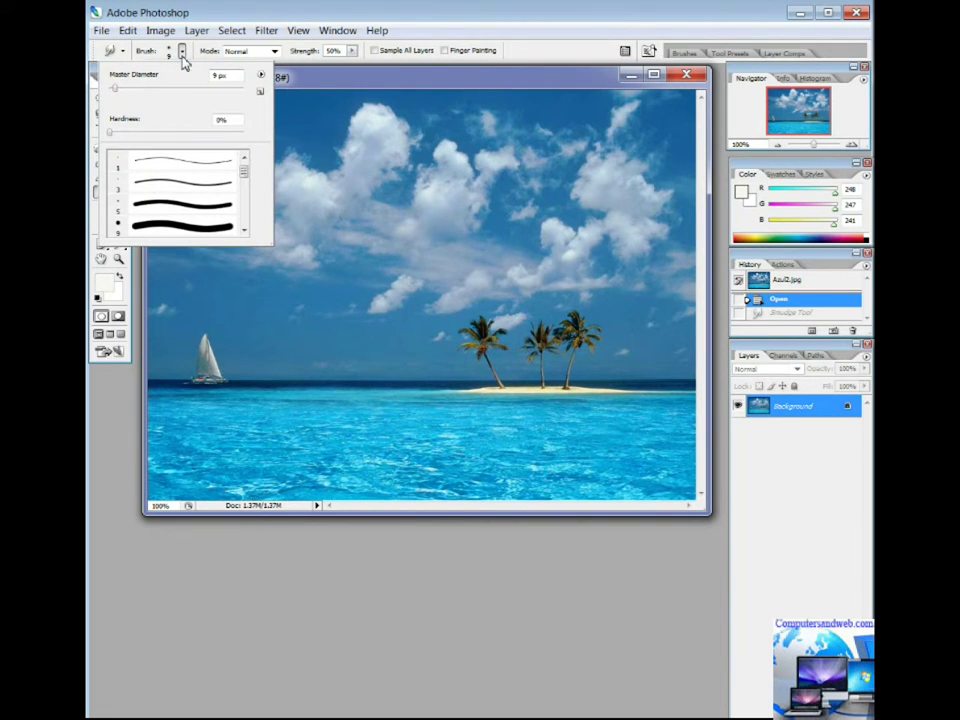
pyautogui.moveTo(111, 91); pyautogui.dragTo(132, 95)
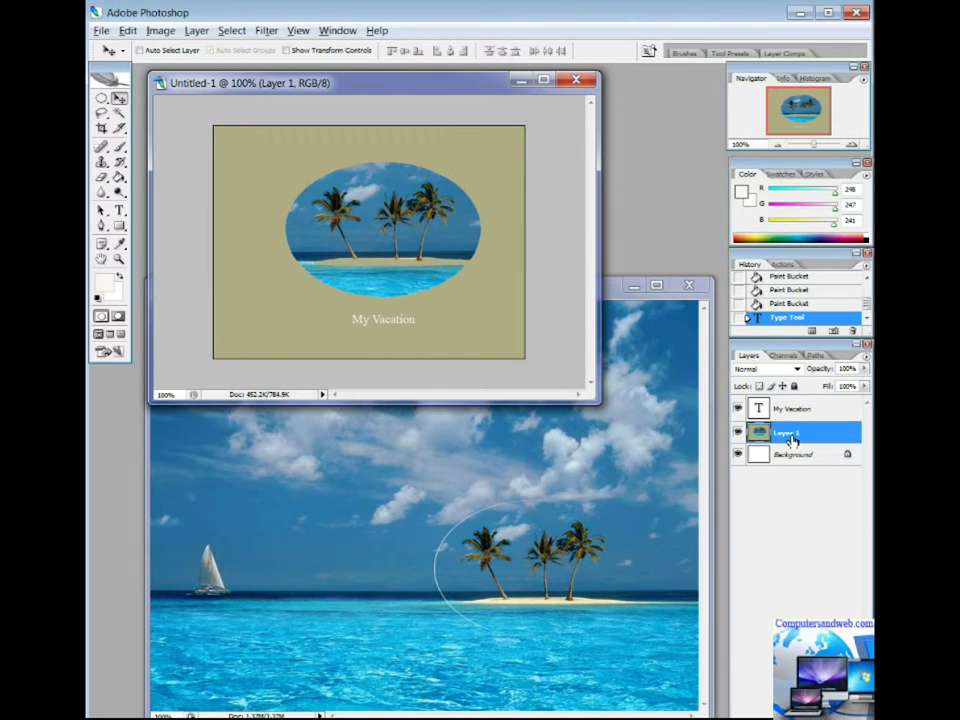
pyautogui.click(200, 33)
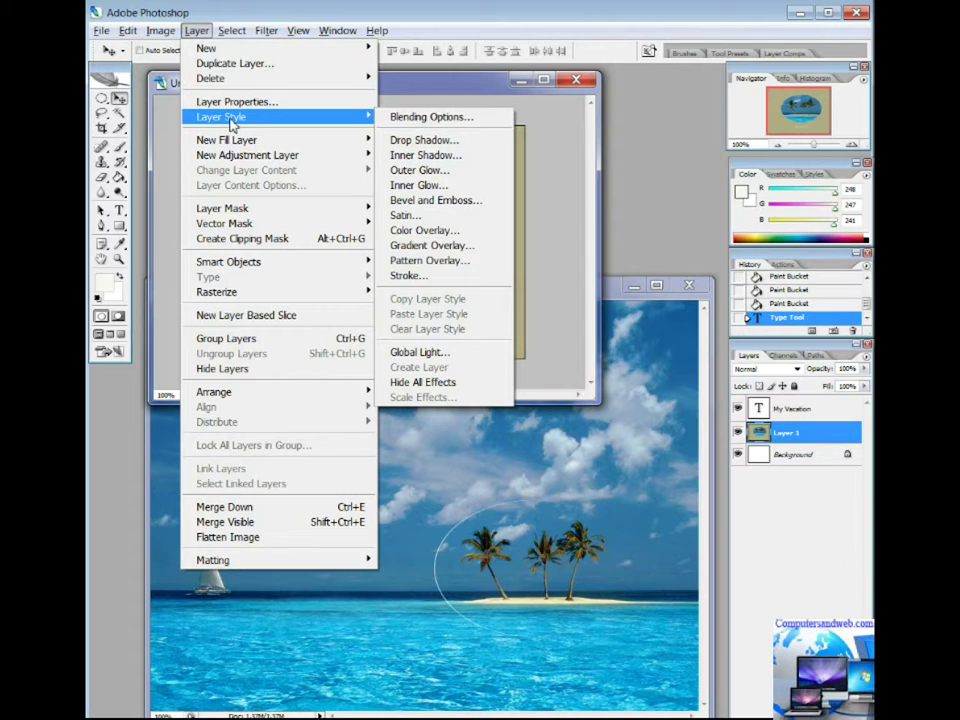
# Open Layer Style > Blending Options for the island cutout Layer 1.
pyautogui.click(387, 118)
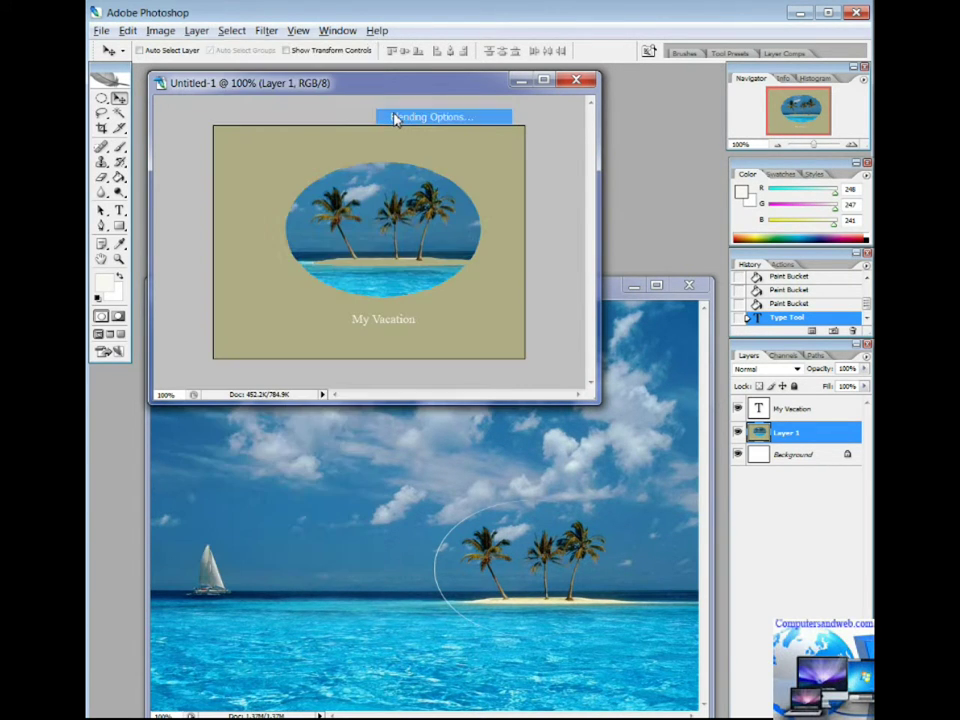
# Apply Inner Glow and Bevel and Emboss, with Contour left off, to Layer 1.
pyautogui.moveTo(481, 357); pyautogui.dragTo(403, 390)
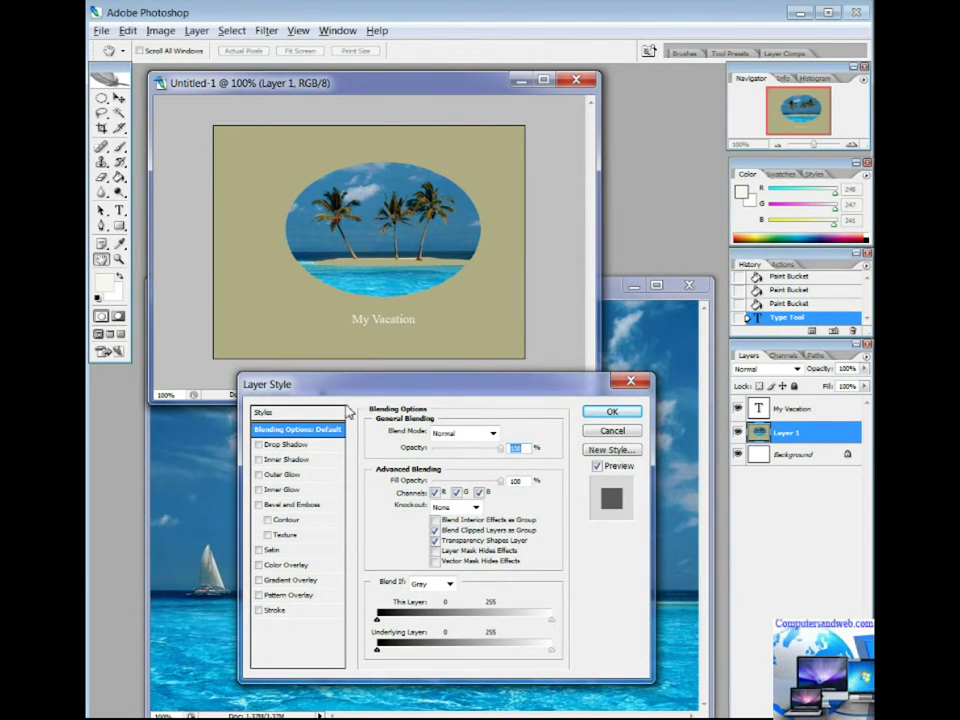
pyautogui.click(259, 490)
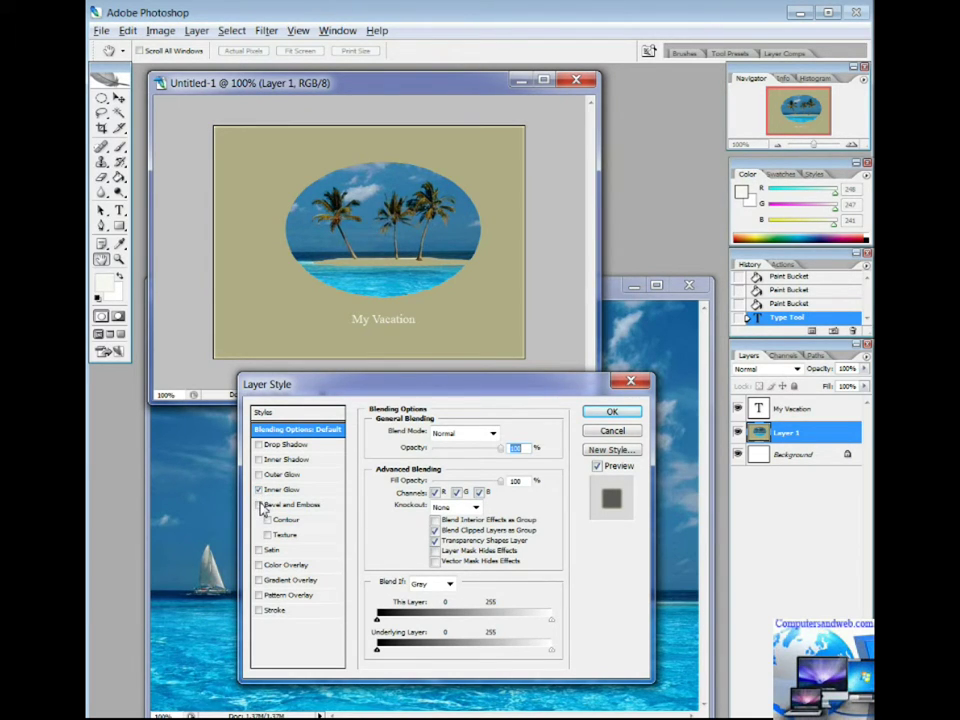
pyautogui.click(259, 505)
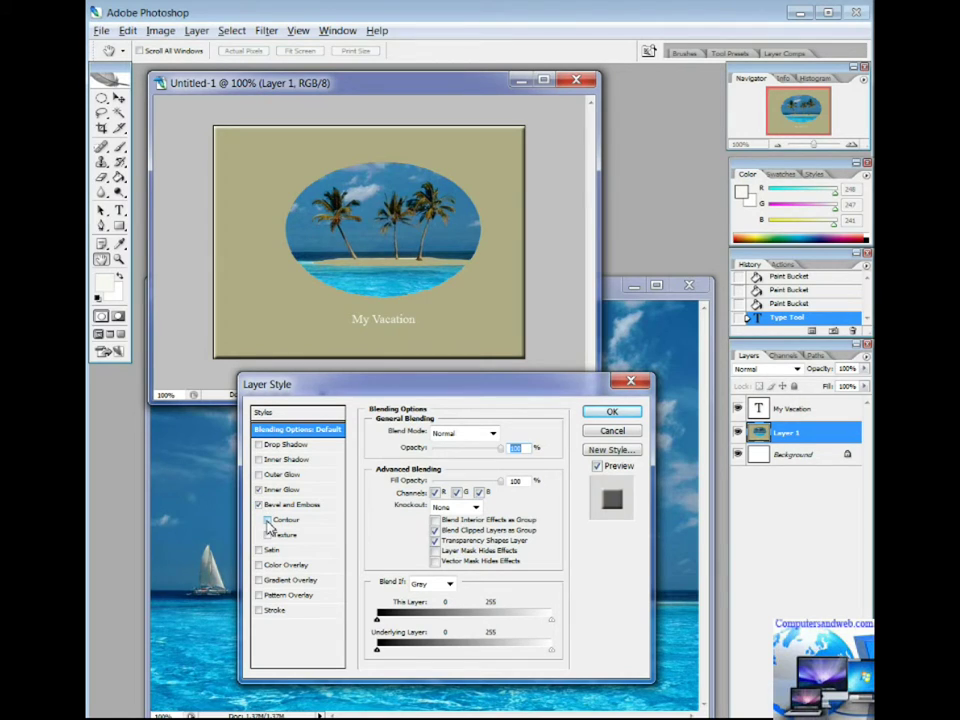
pyautogui.click(267, 520)
pyautogui.click(267, 520)
pyautogui.click(610, 412)
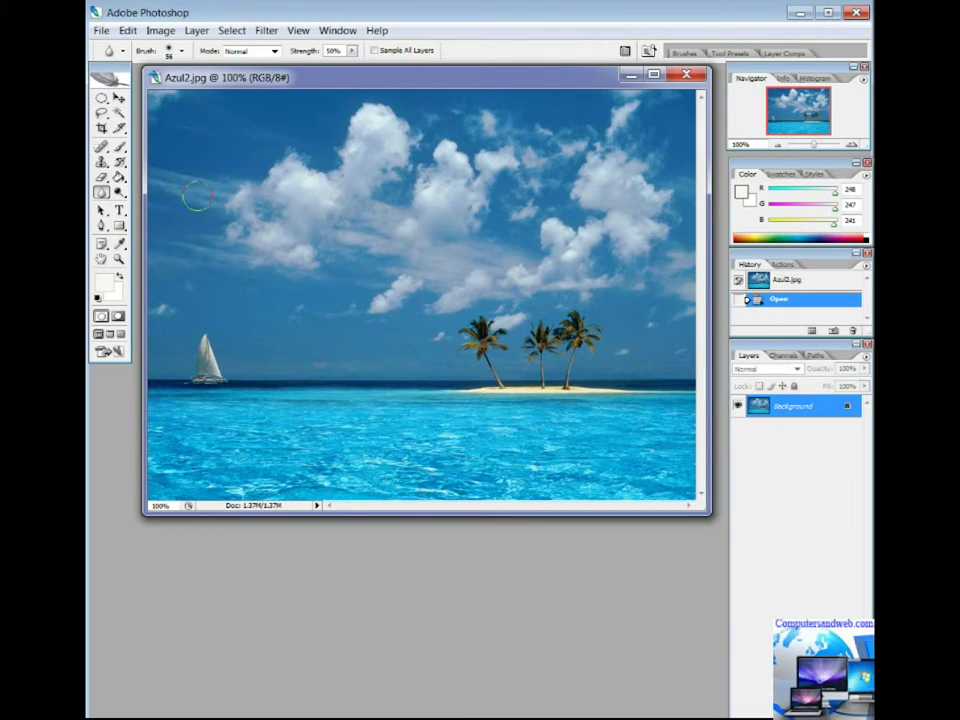
pyautogui.click(118, 98)
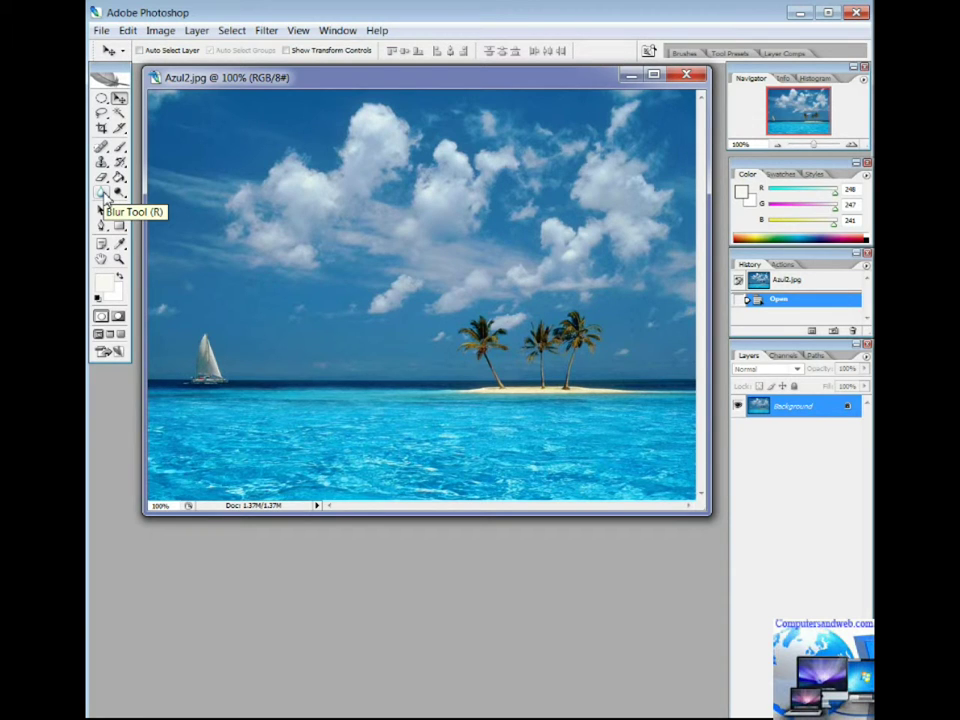
pyautogui.moveTo(104, 197)
pyautogui.mouseDown()
pyautogui.moveTo(133, 203)
pyautogui.moveTo(150, 192)
pyautogui.mouseUp()
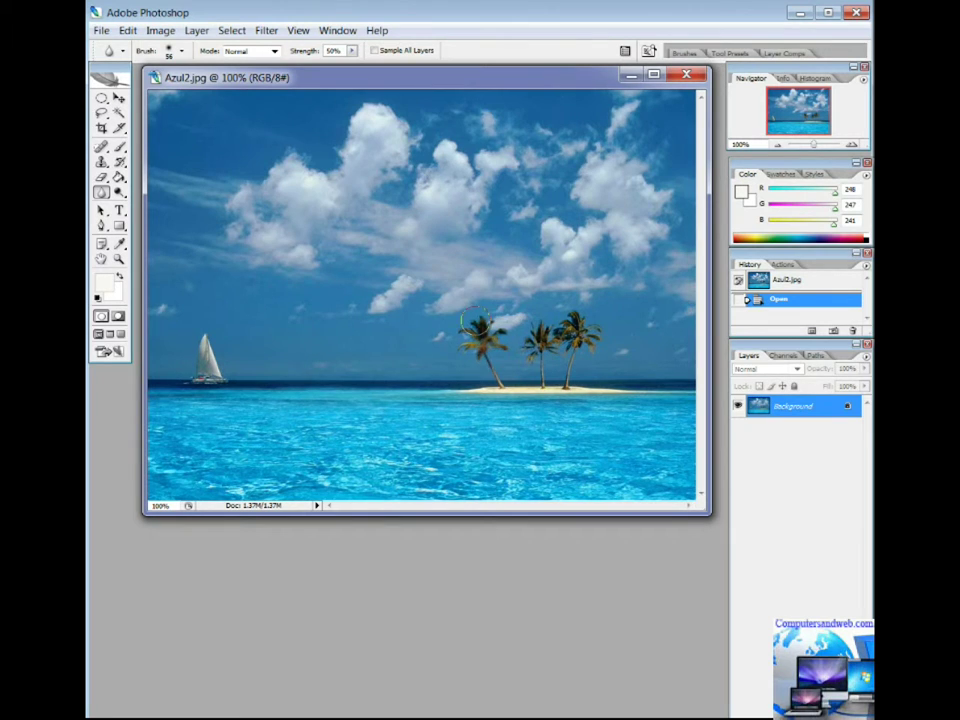
pyautogui.moveTo(485, 332)
pyautogui.mouseDown()
pyautogui.moveTo(500, 389)
pyautogui.moveTo(481, 333)
pyautogui.moveTo(503, 368)
pyautogui.moveTo(481, 290)
pyautogui.moveTo(484, 341)
pyautogui.moveTo(469, 357)
pyautogui.moveTo(464, 331)
pyautogui.moveTo(490, 397)
pyautogui.moveTo(488, 325)
pyautogui.moveTo(506, 379)
pyautogui.moveTo(476, 299)
pyautogui.moveTo(480, 364)
pyautogui.mouseUp()
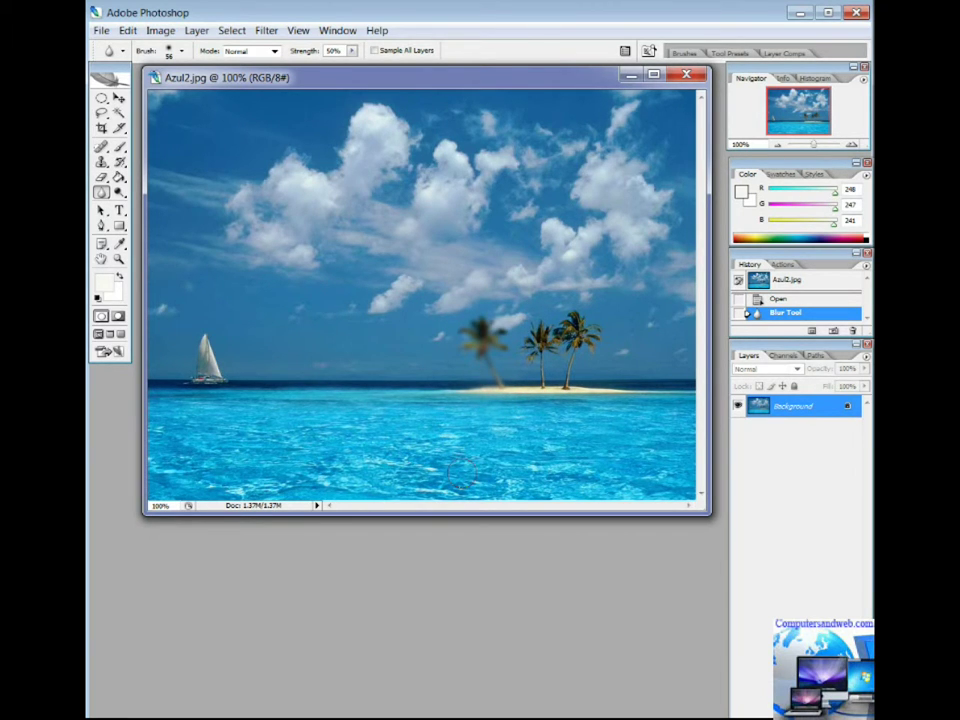
pyautogui.hotkey('ctrl', 'z')
pyautogui.press('v')
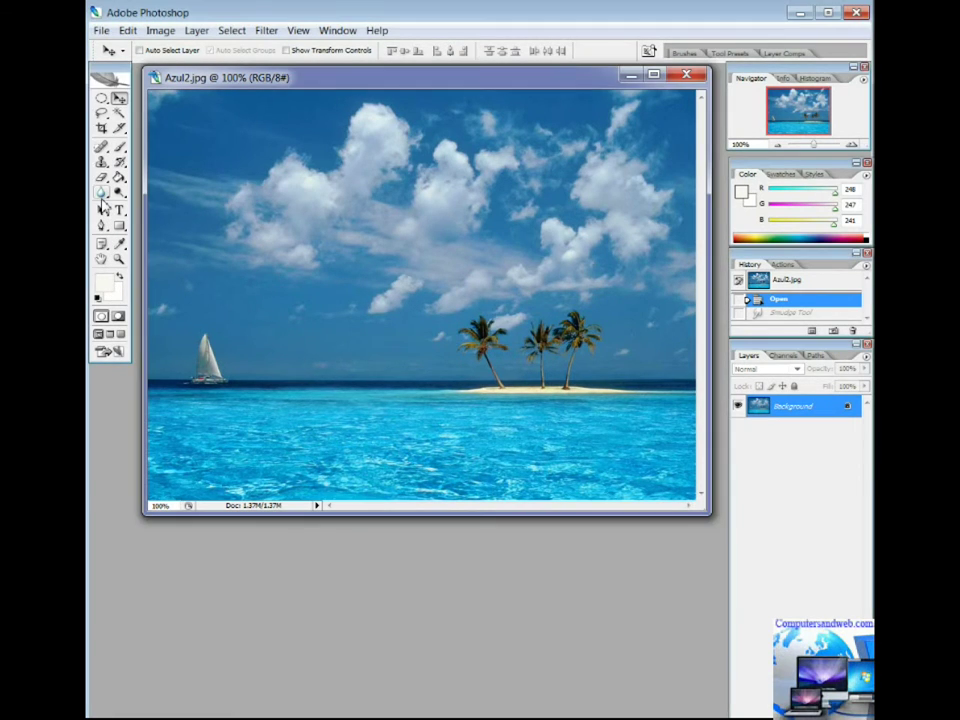
# Switch to the Smudge Tool with a 45 px brush.
pyautogui.click(101, 192)
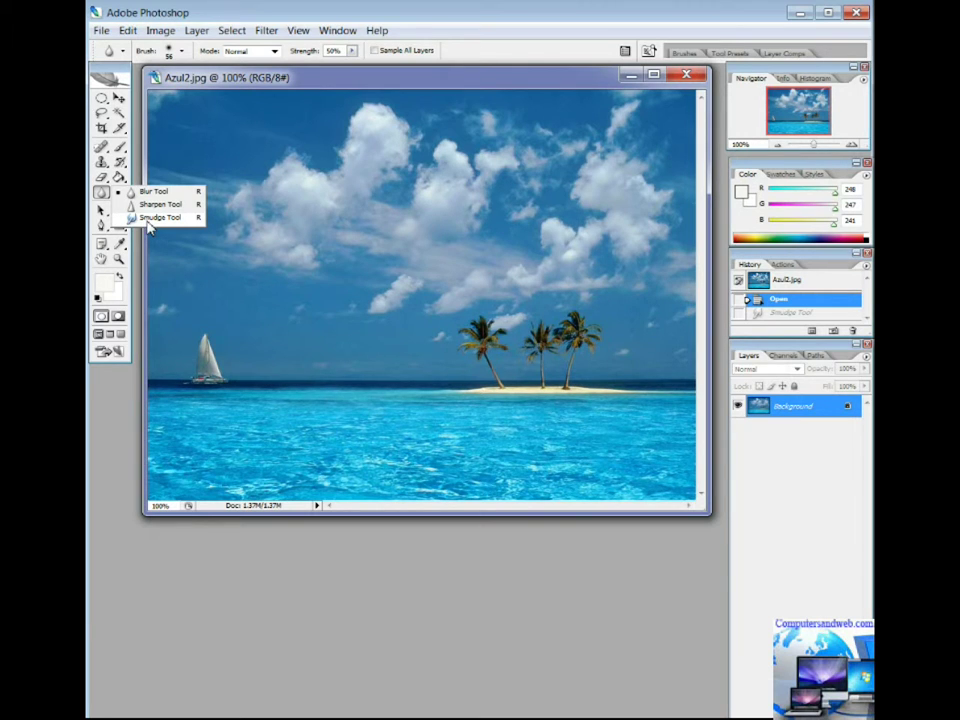
pyautogui.click(150, 217)
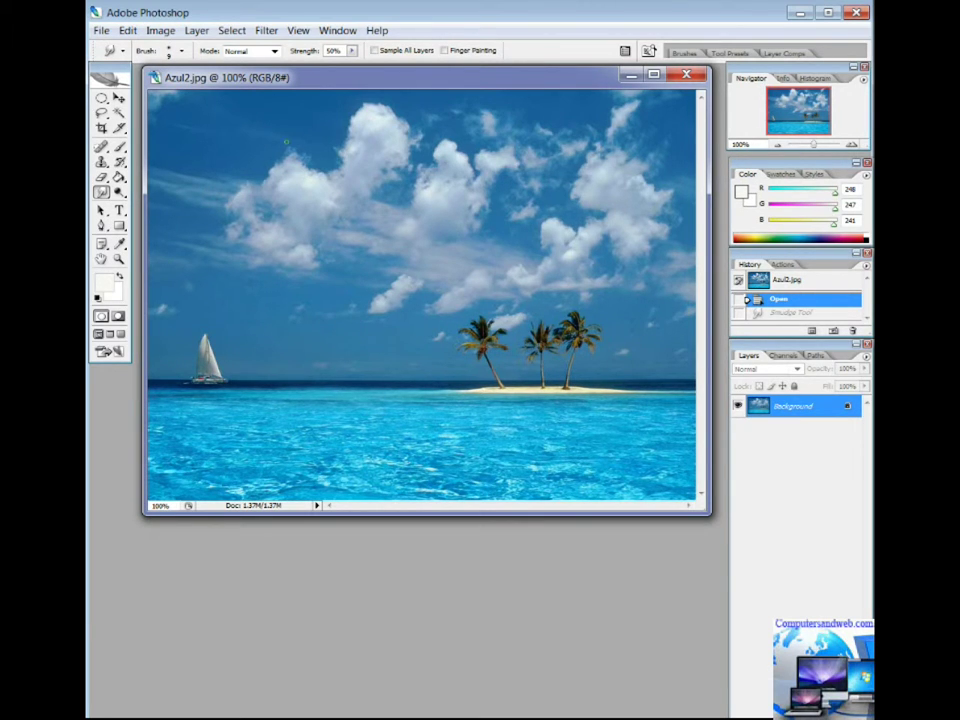
pyautogui.click(182, 53)
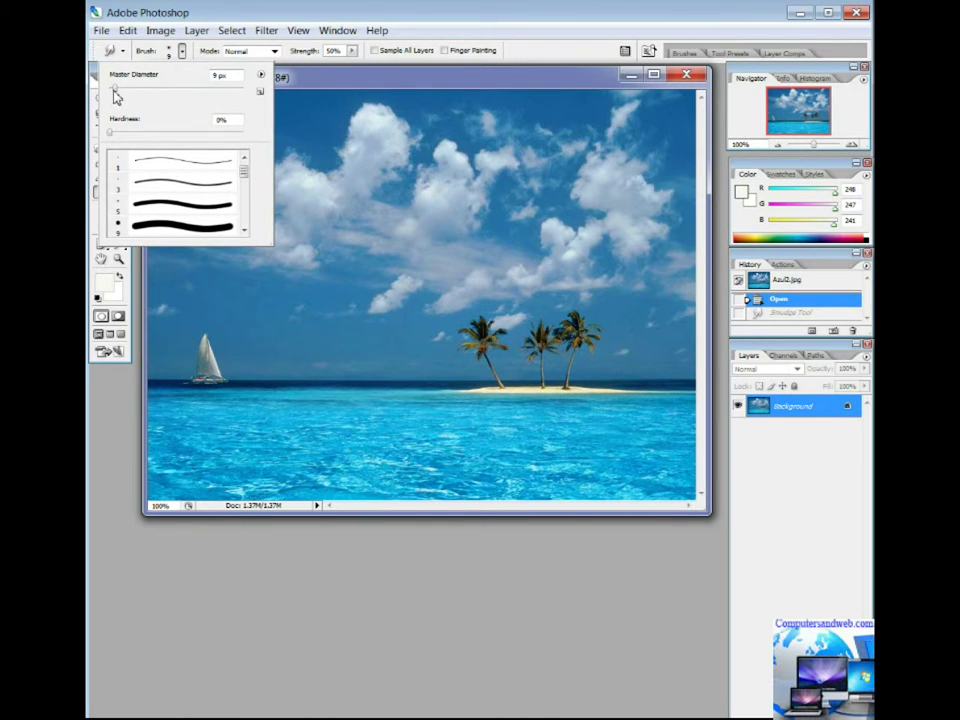
pyautogui.moveTo(116, 93); pyautogui.dragTo(141, 101)
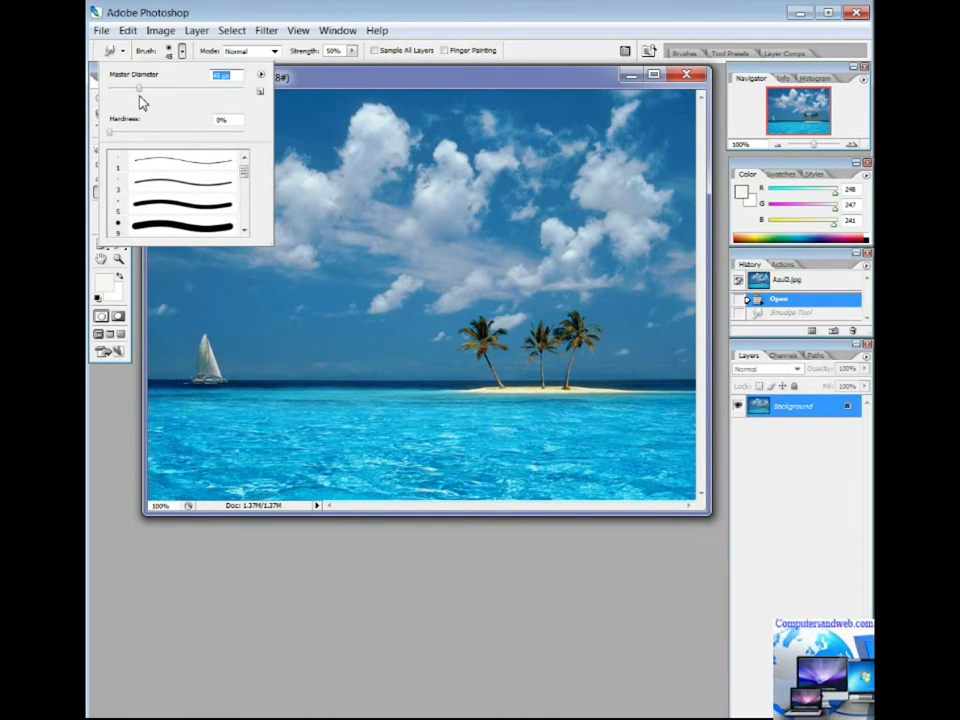
# Smear the leftmost palm tree with three strokes into a brown blur.
pyautogui.click(455, 325)
pyautogui.moveTo(472, 335); pyautogui.dragTo(453, 298)
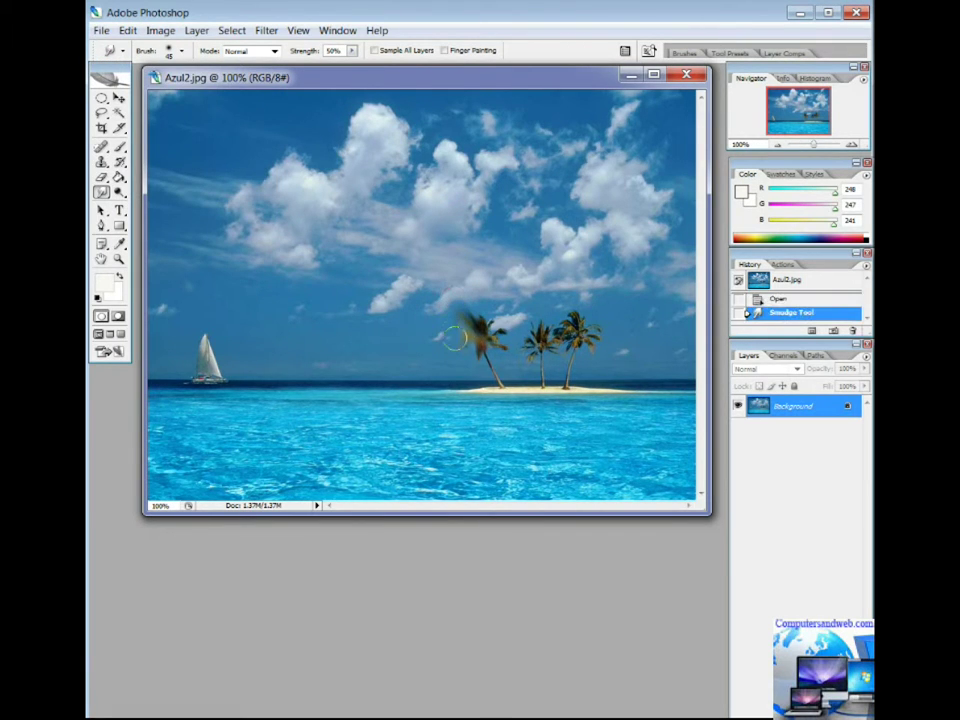
pyautogui.moveTo(461, 347); pyautogui.dragTo(516, 284)
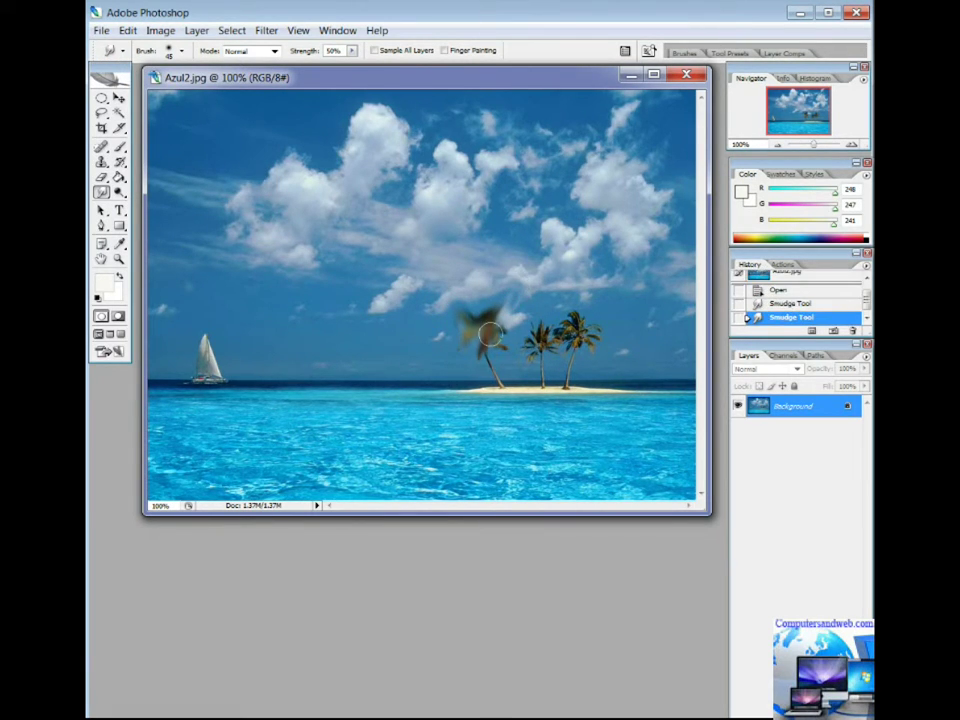
pyautogui.moveTo(485, 325); pyautogui.dragTo(437, 347)
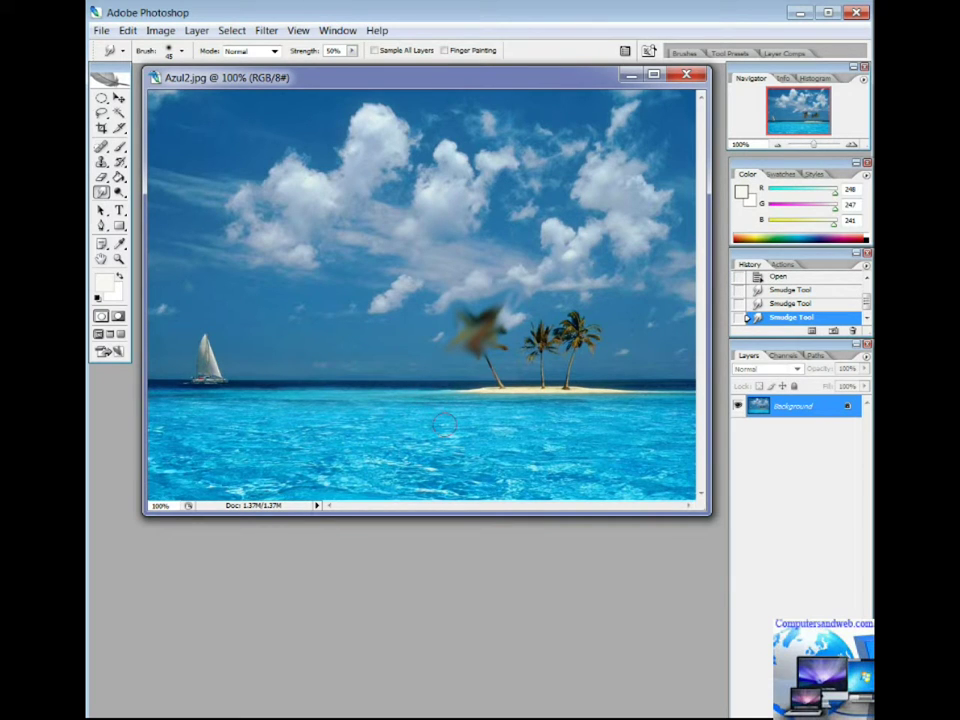